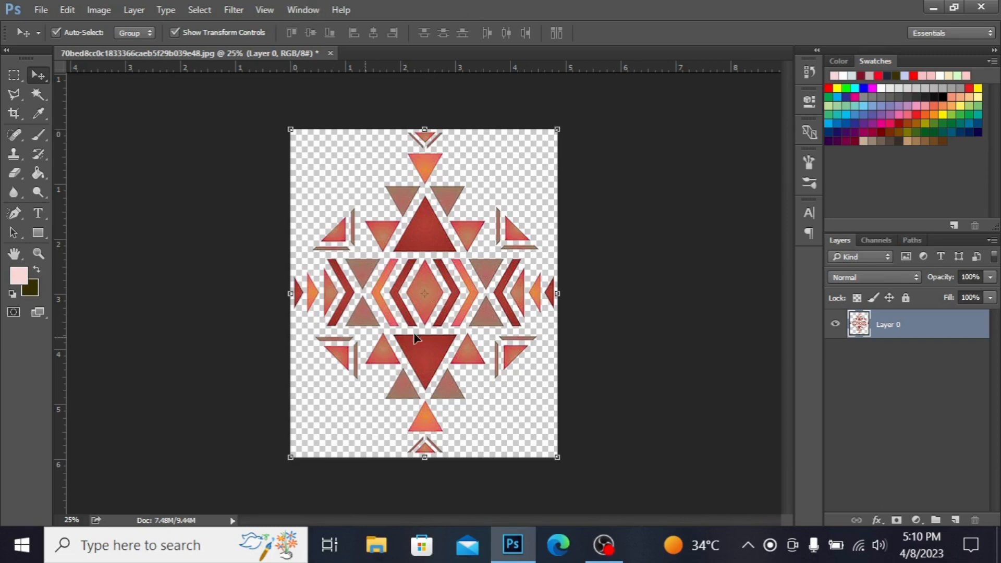
Create a new document 100 pixels wide and 100 pixels high with a transparent background.
left_click(42, 8)
left_click(111, 12)
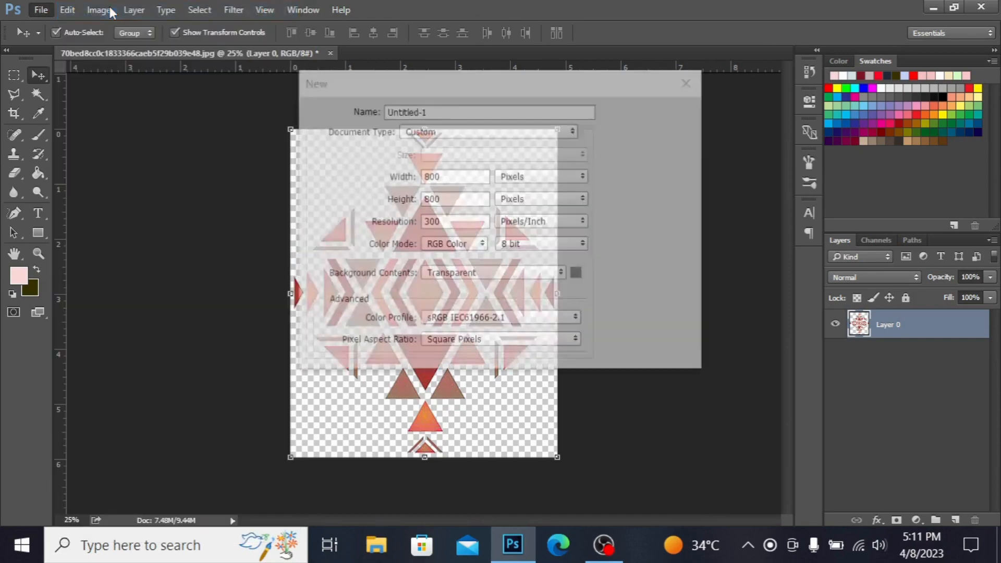
left_click(458, 176)
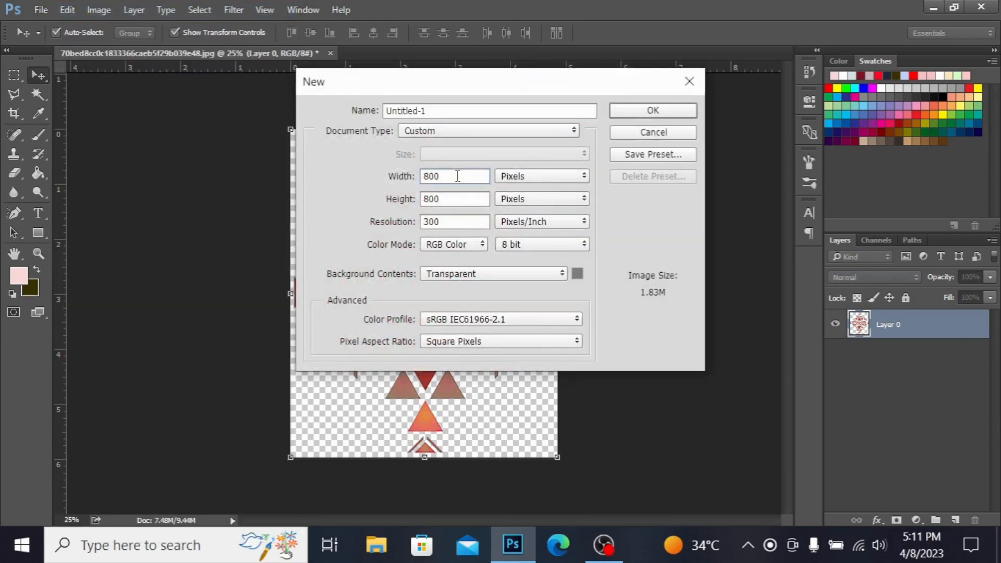
key("BackSpace")
key("BackSpace")
key("BackSpace")
type("100")
left_click(463, 200)
key("BackSpace")
key("BackSpace")
key("BackSpace")
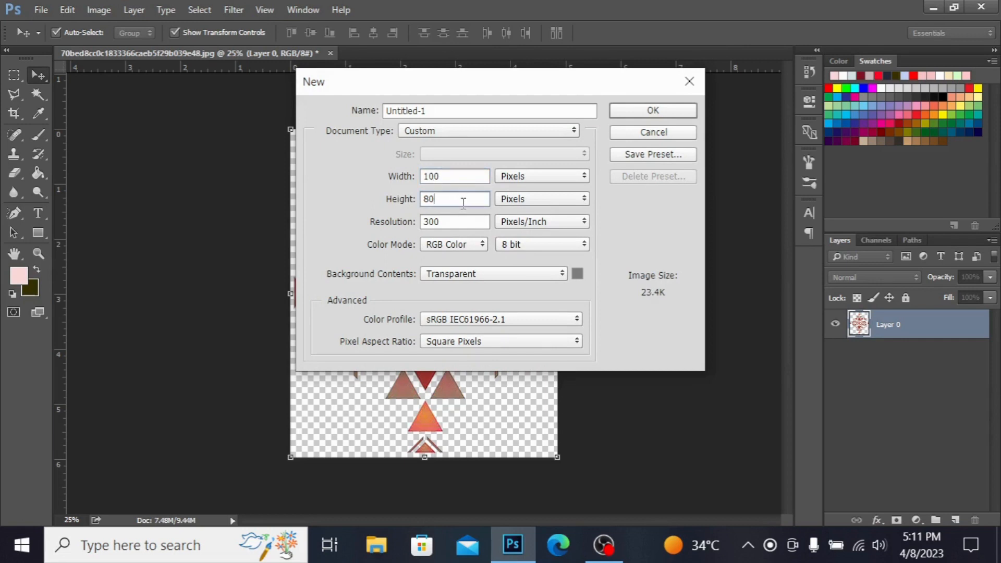
type("100")
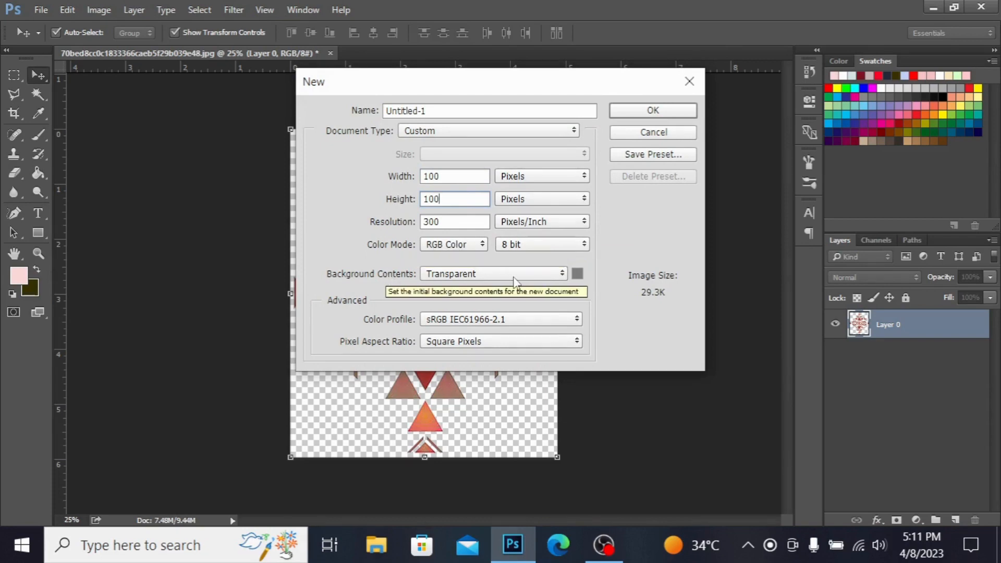
left_click(672, 113)
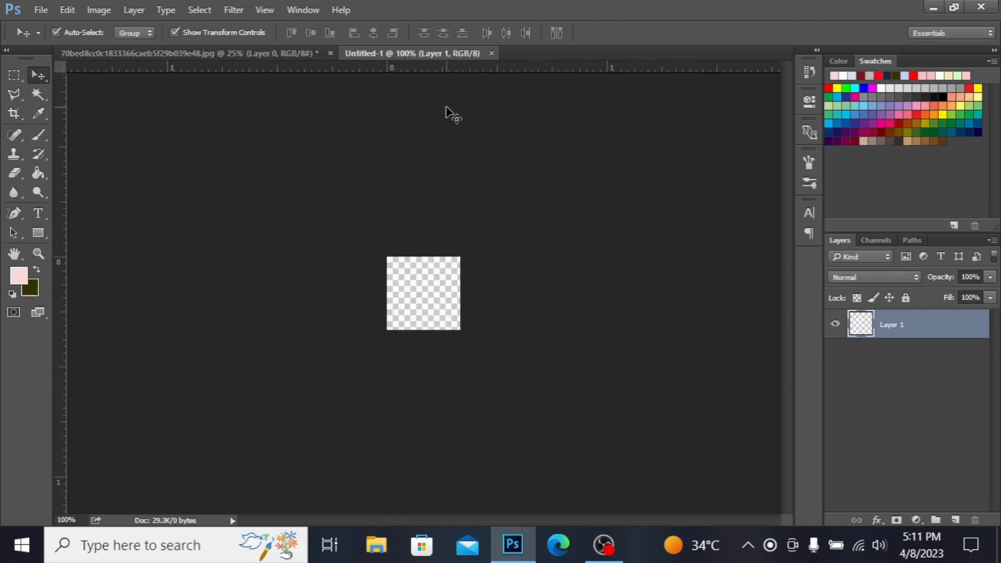
Copy the geometric motif layer from the JPG document into the new 100 × 100 pixel document.
key("ctrl+plus")
key("ctrl+plus")
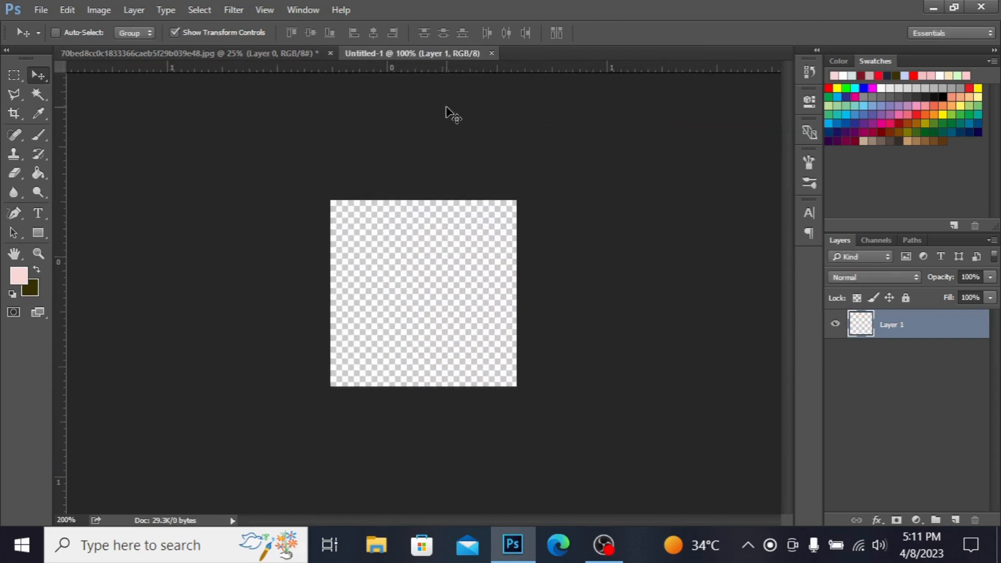
left_click(149, 51)
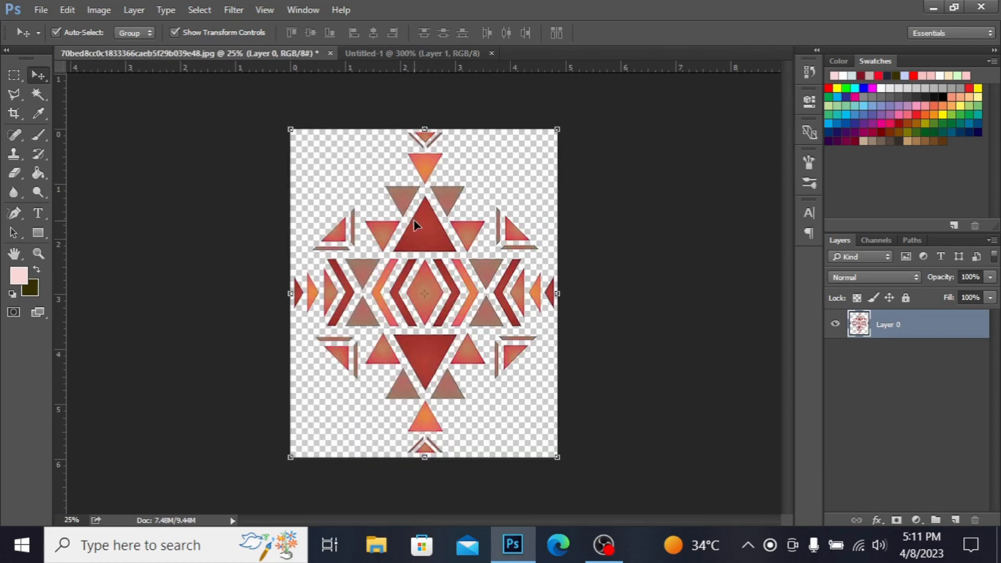
left_click_drag(414, 224, 417, 290)
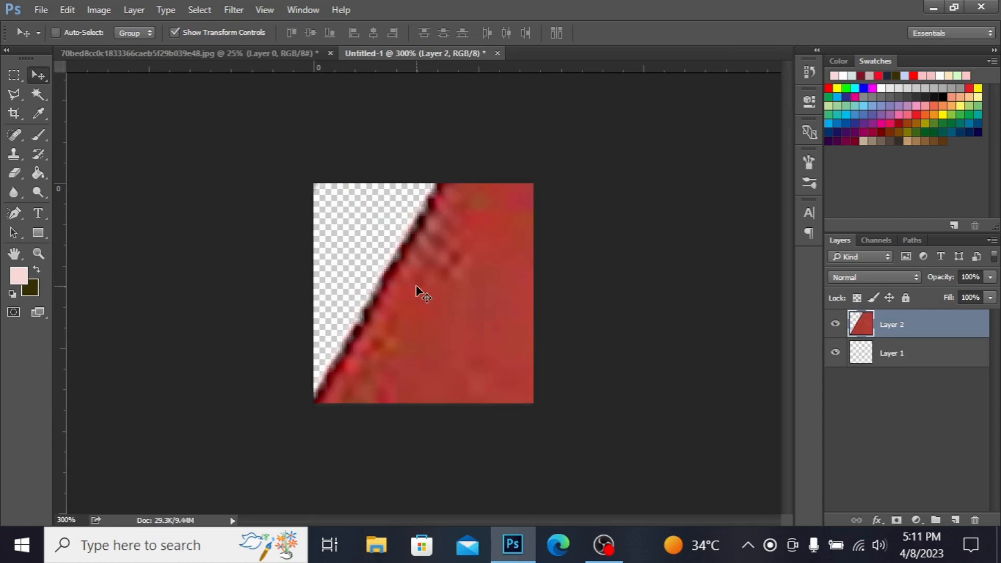
Scale the copied motif to about 5.6% so the whole design fits centred within the small canvas.
key("ctrl+minus")
key("ctrl+minus")
key("ctrl+minus")
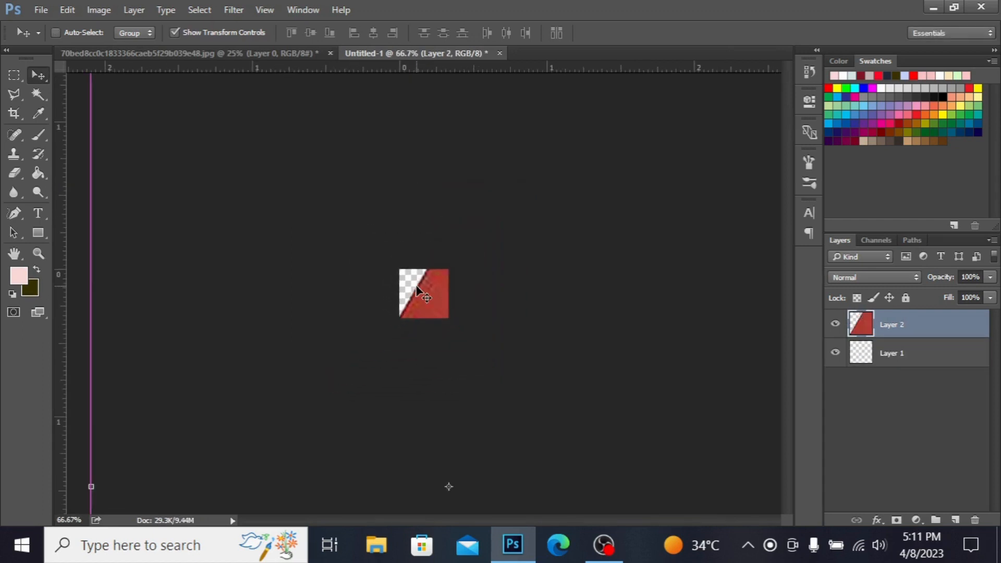
key("ctrl+minus")
key("ctrl+minus")
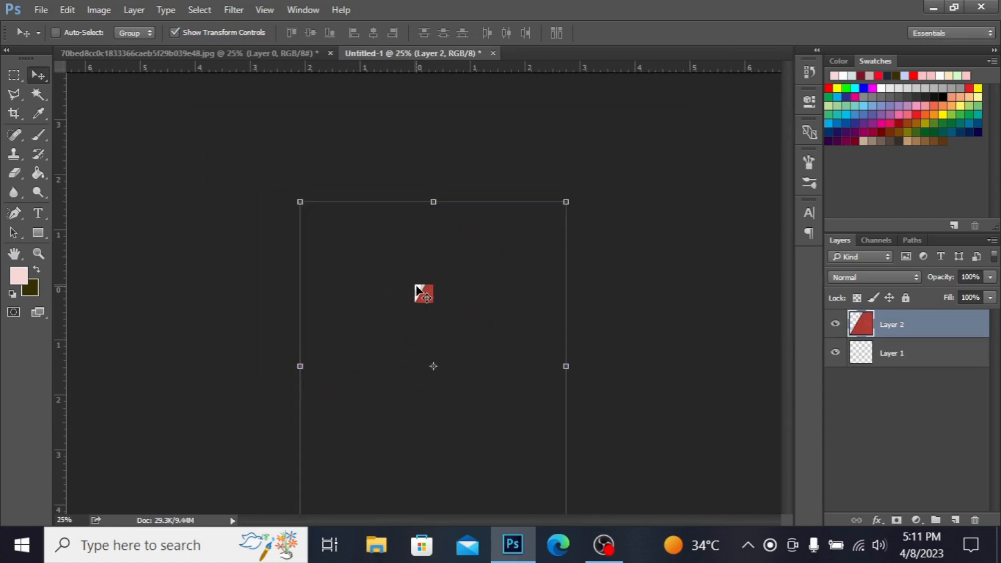
key("ctrl+t")
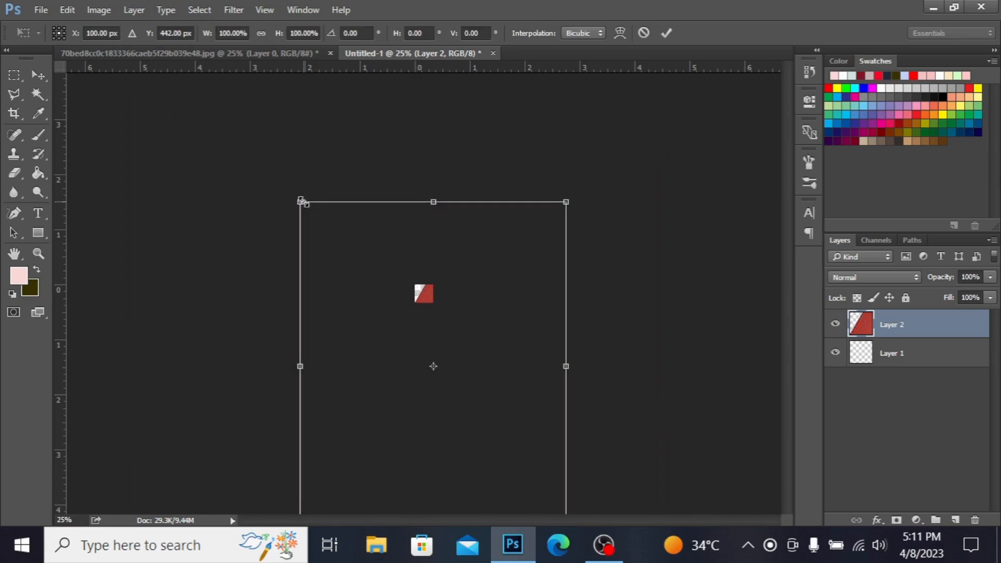
left_click_drag(301, 201, 364, 255)
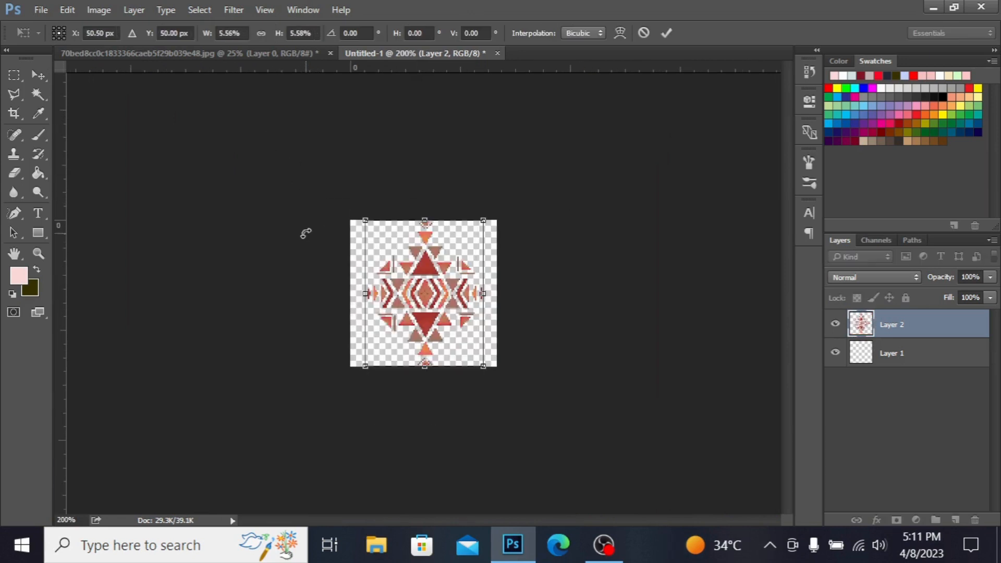
key("Return")
key("ctrl+equal")
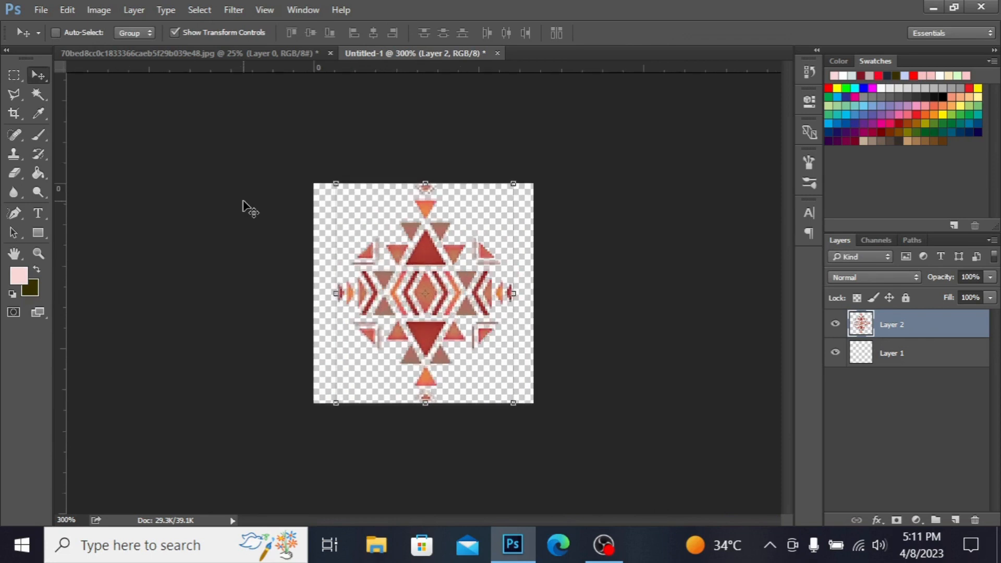
Define the small motif canvas as a pattern named "geometrical".
left_click(67, 10)
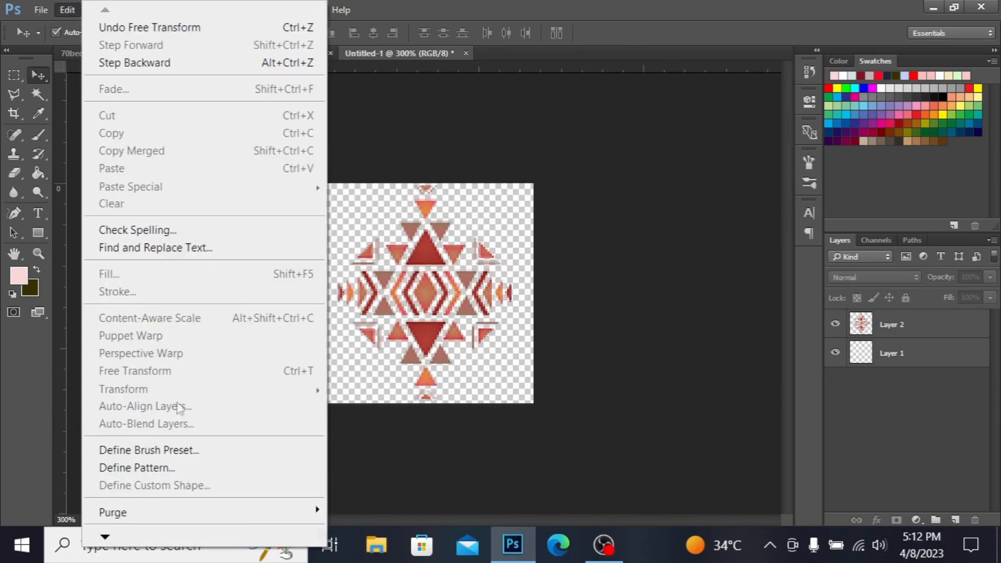
left_click(204, 464)
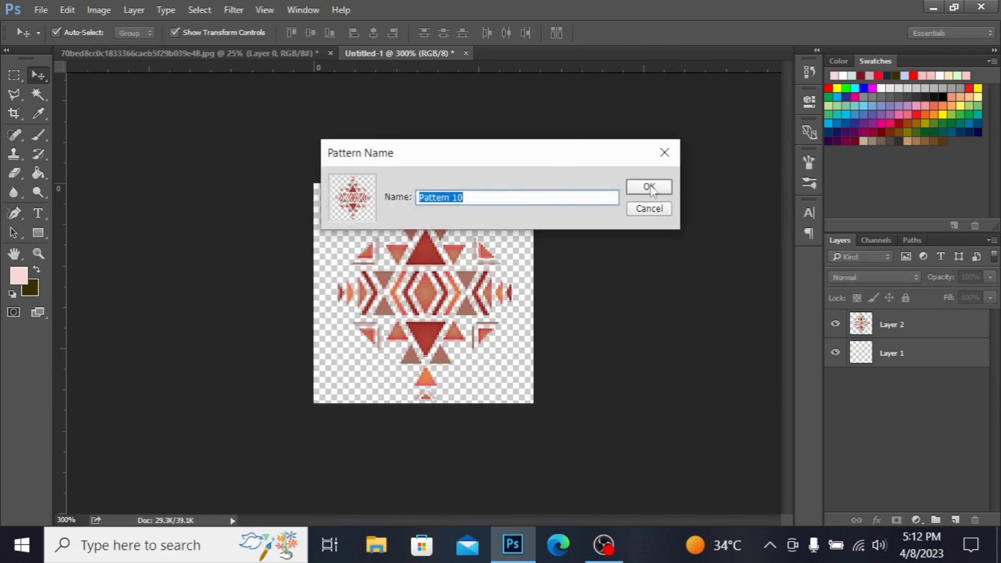
key("BackSpace")
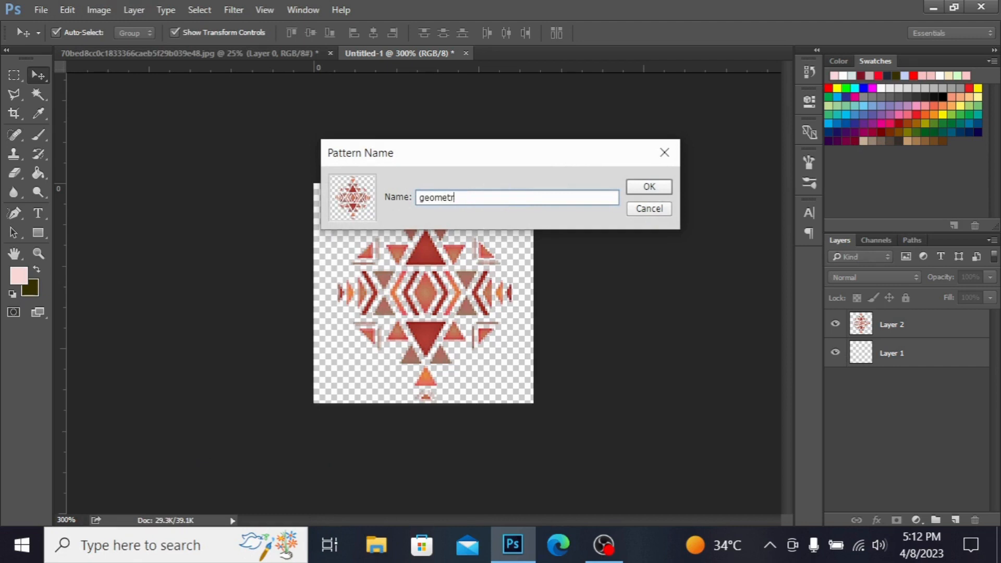
type("geometrical")
key("Return")
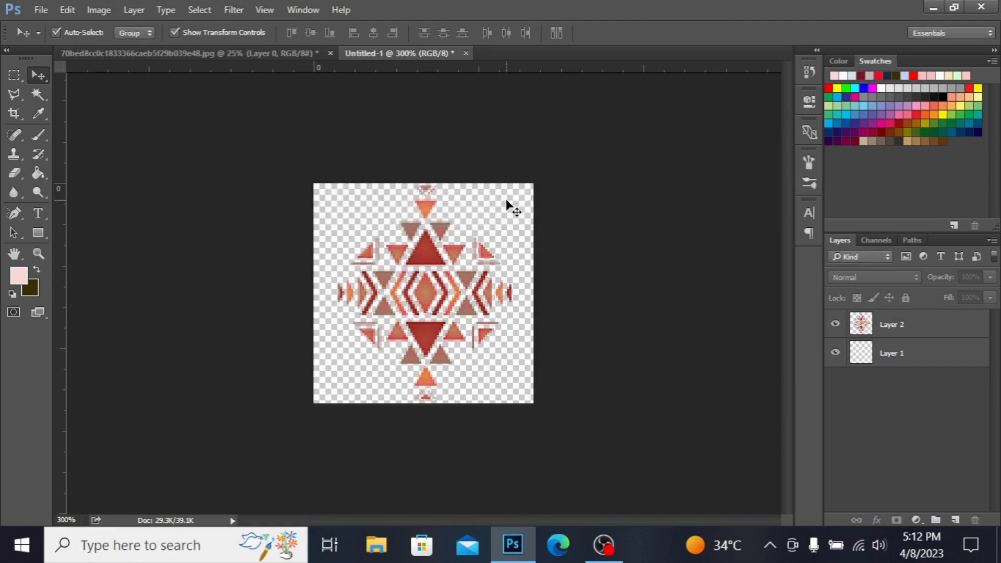
Create another new document 800 pixels wide and 800 pixels high with a transparent background.
left_click(40, 9)
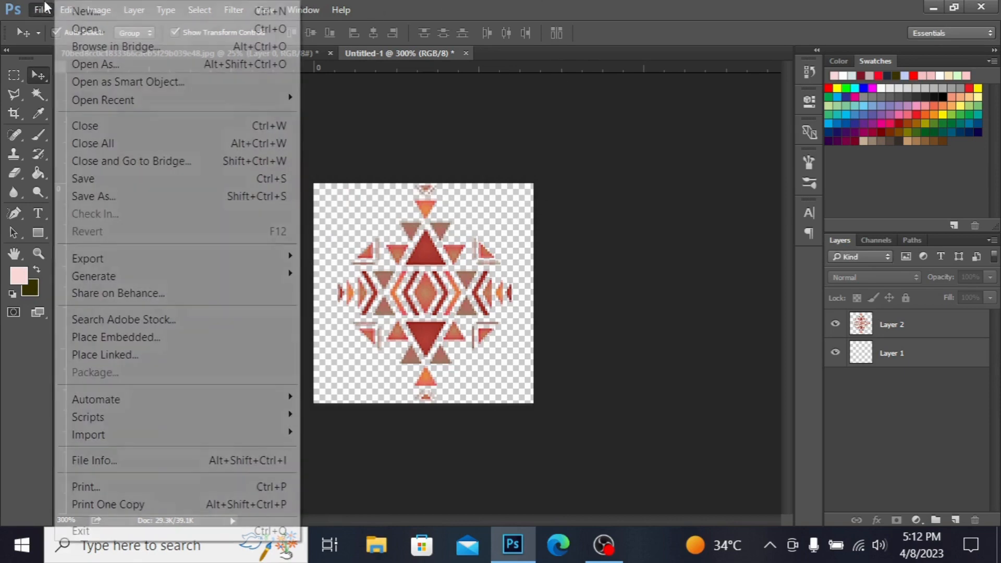
left_click(76, 16)
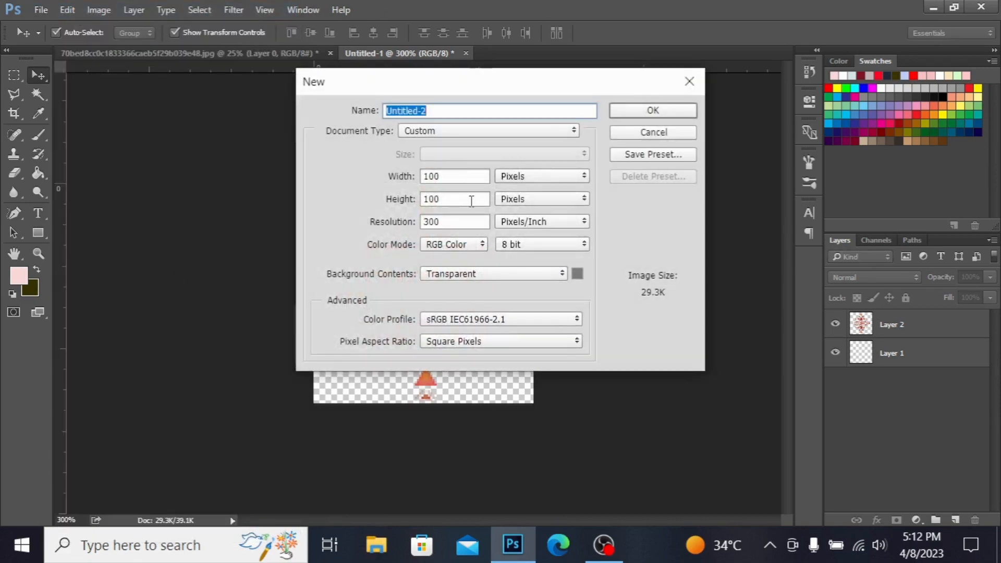
left_click(456, 178)
key("BackSpace")
key("BackSpace")
key("BackSpace")
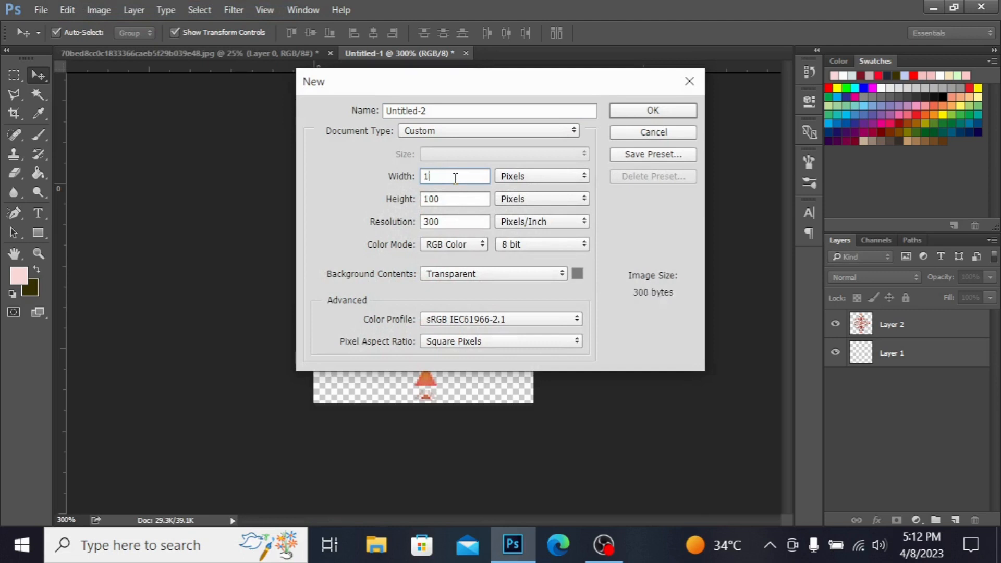
type("800")
left_click(462, 205)
key("BackSpace")
key("BackSpace")
key("BackSpace")
type("8")
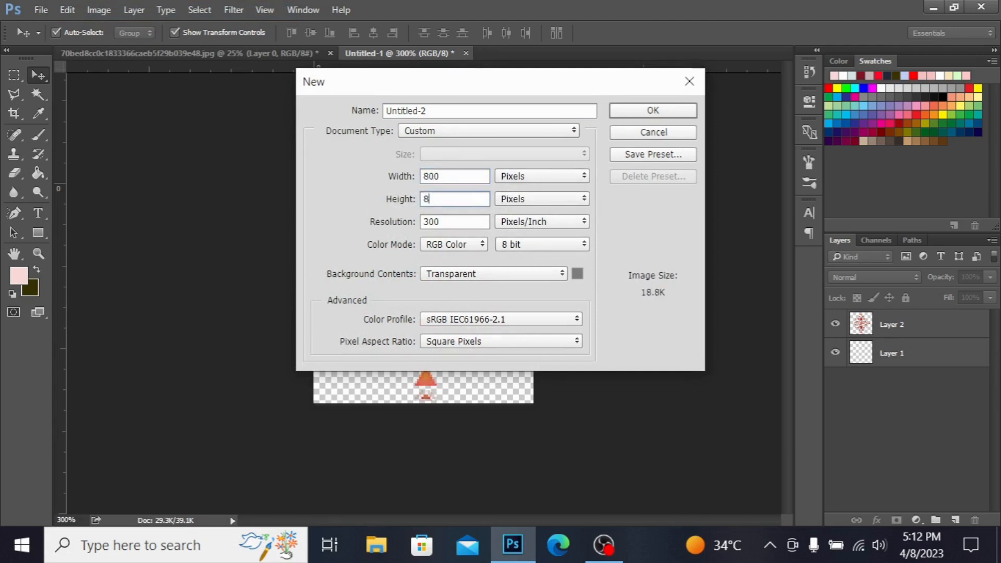
type("00")
left_click(653, 110)
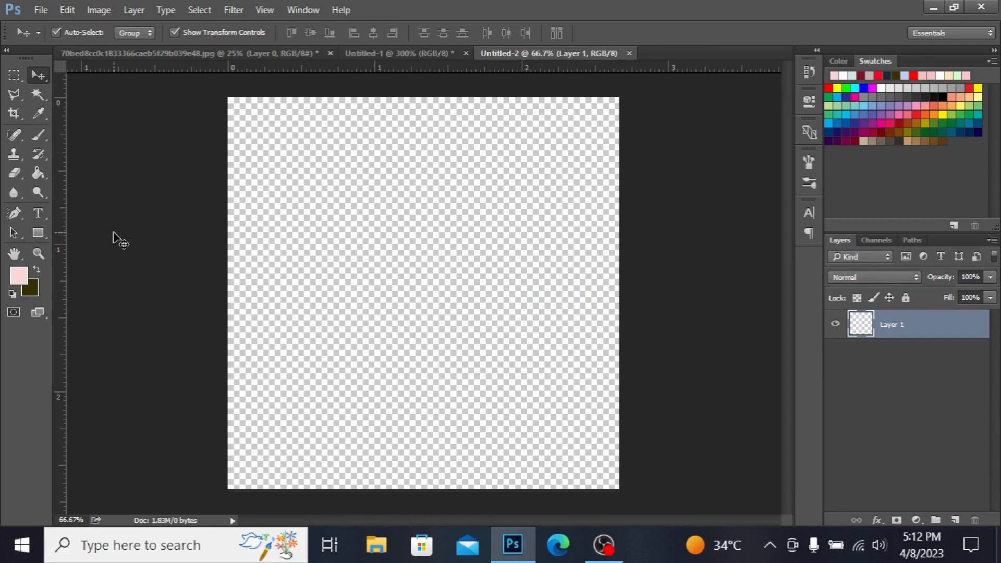
Fill the empty layer of the 800 × 800 pixel document with the custom pattern "geometrical".
key("shift+F5")
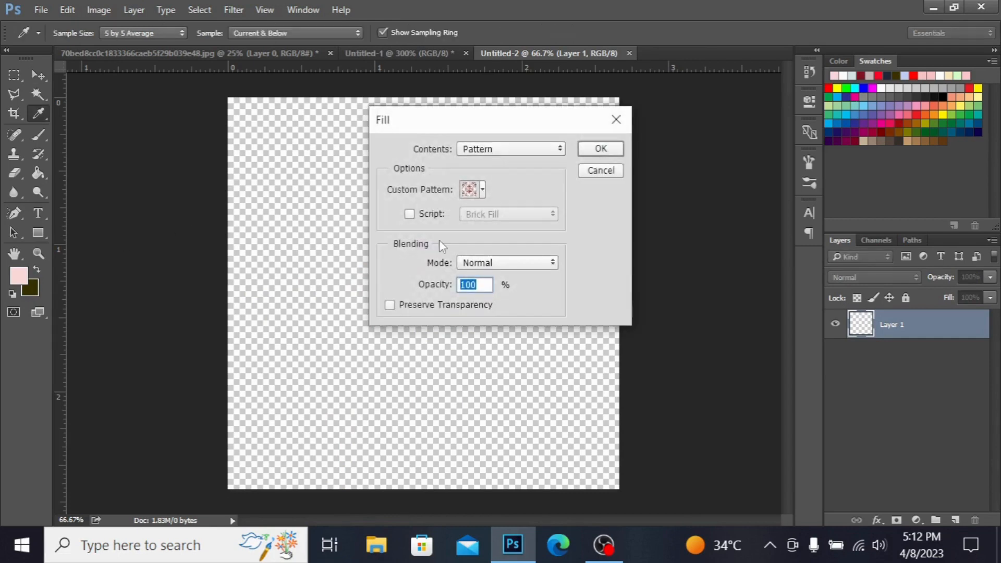
left_click(554, 149)
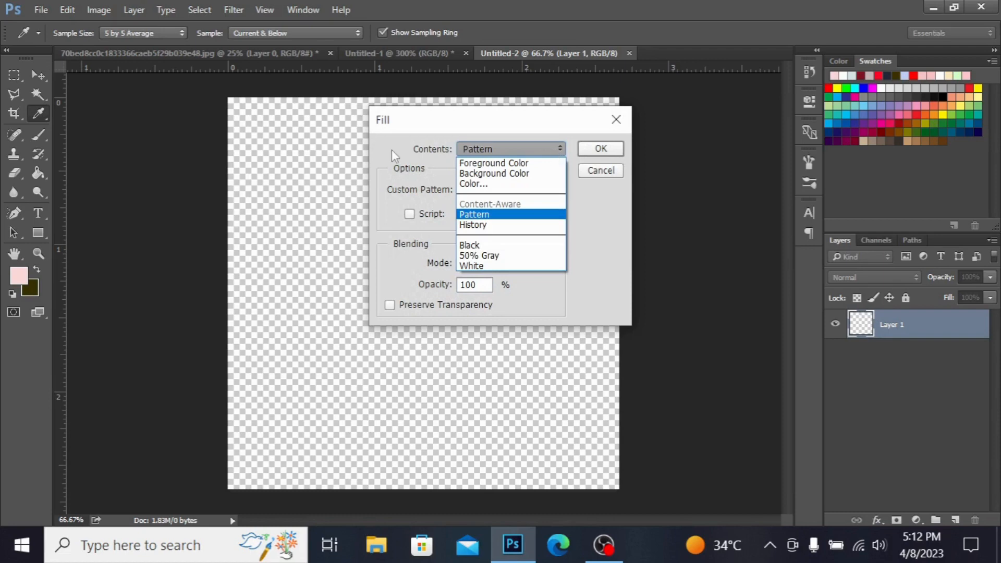
left_click(482, 213)
left_click(483, 191)
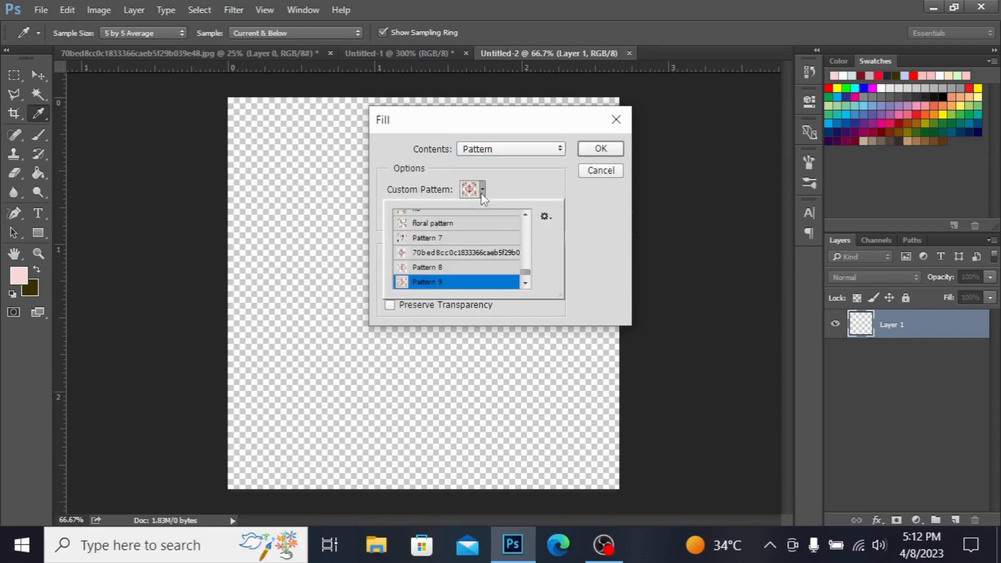
left_click(526, 283)
left_click(479, 284)
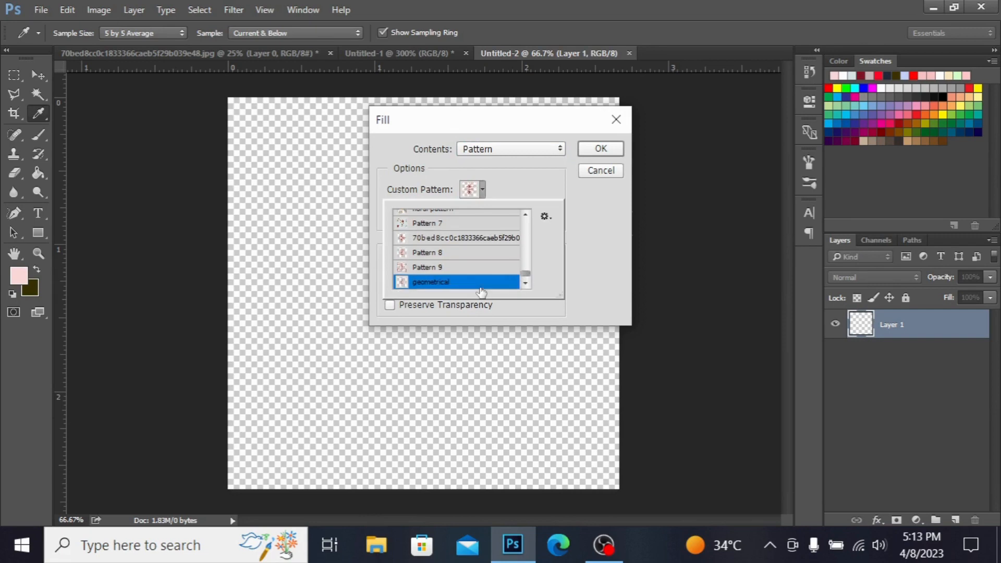
left_click(600, 149)
left_click(601, 150)
key("v")
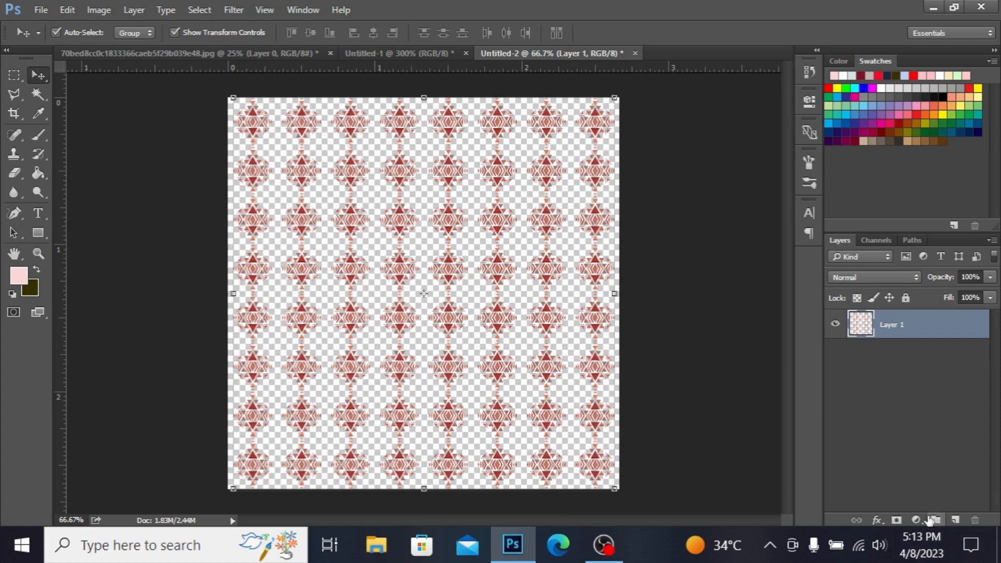
Add a new layer beneath the pattern layer and fill it with a light pink foreground color.
left_click(955, 520)
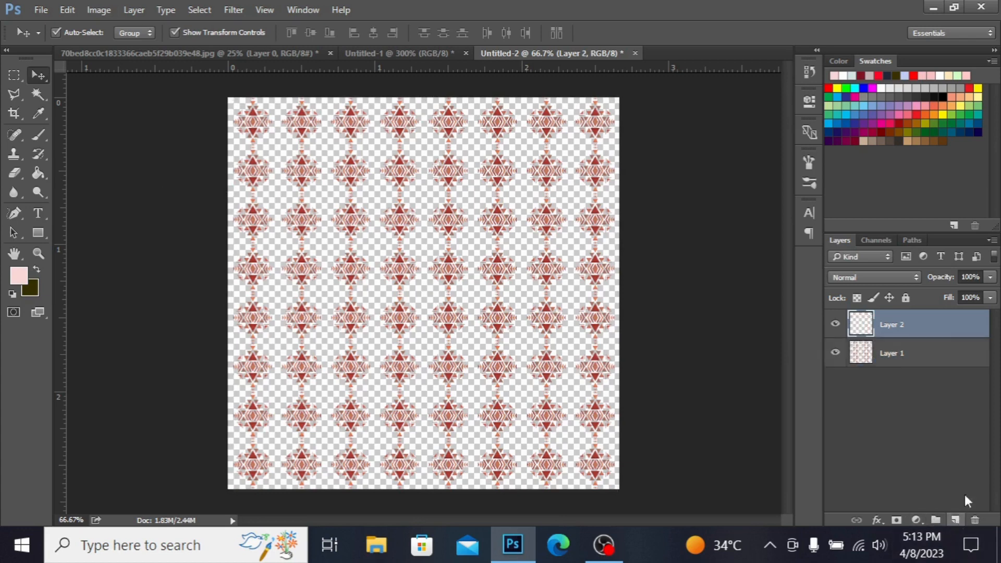
left_click_drag(929, 329, 932, 365)
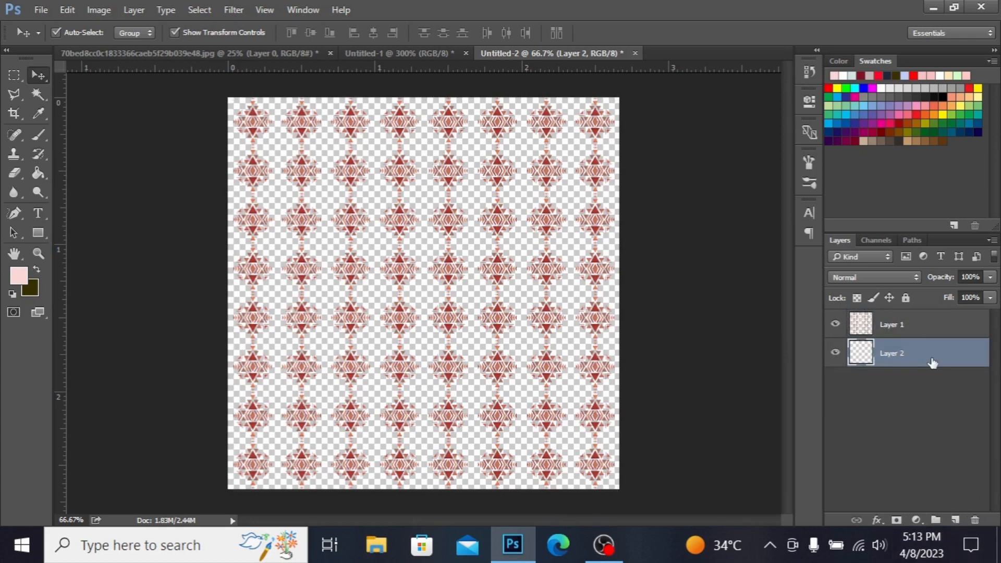
left_click(19, 284)
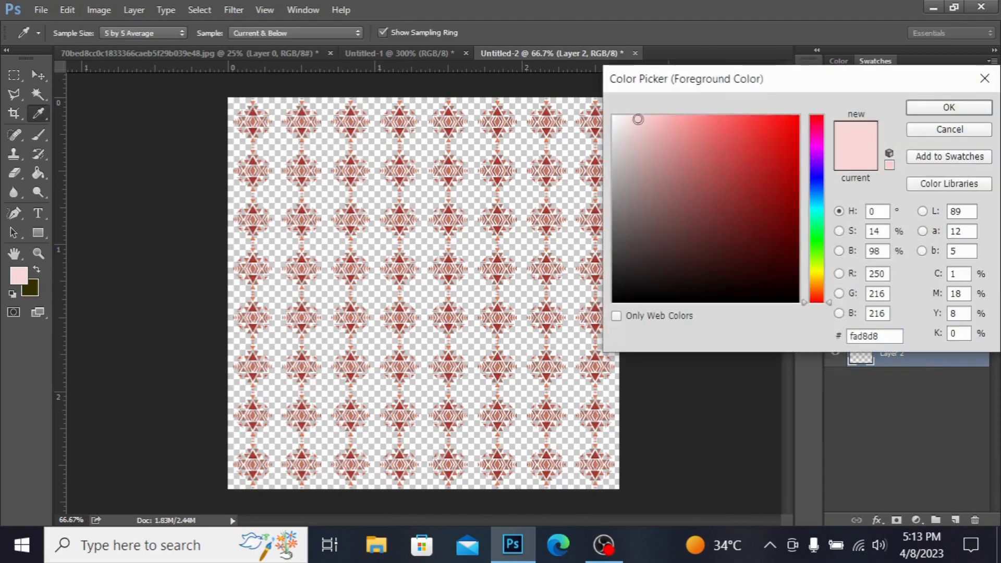
left_click(635, 136)
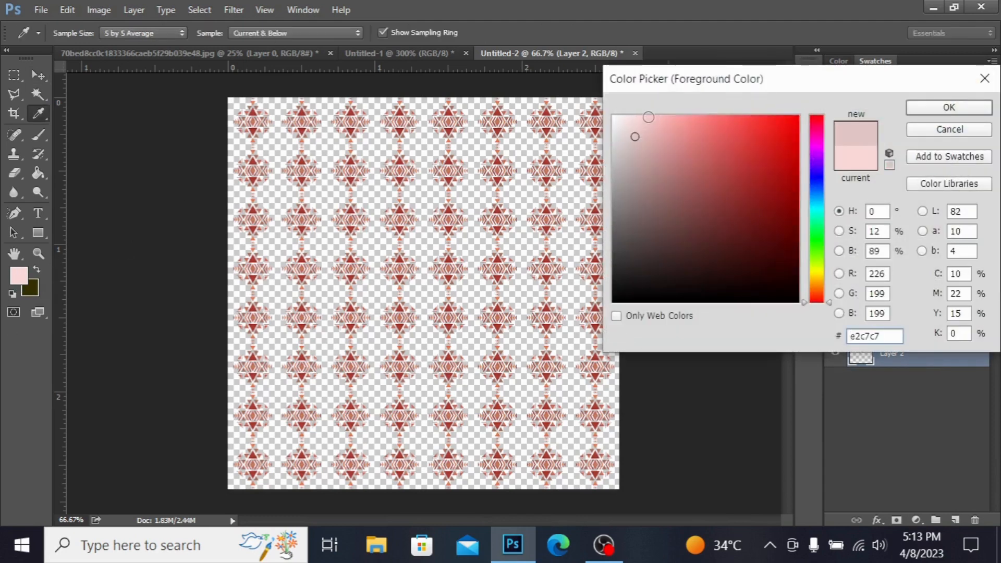
left_click(641, 117)
left_click(920, 106)
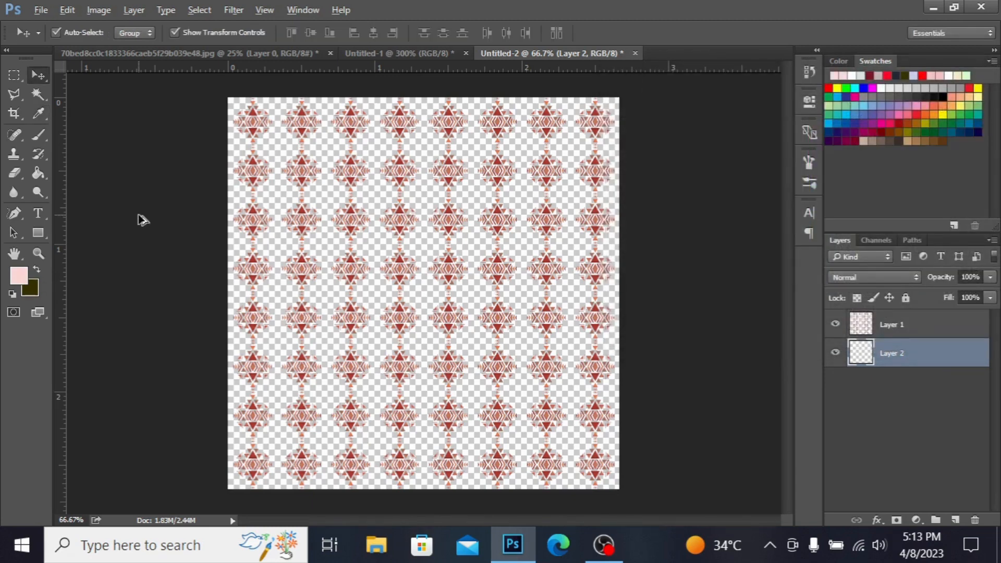
key("alt+BackSpace")
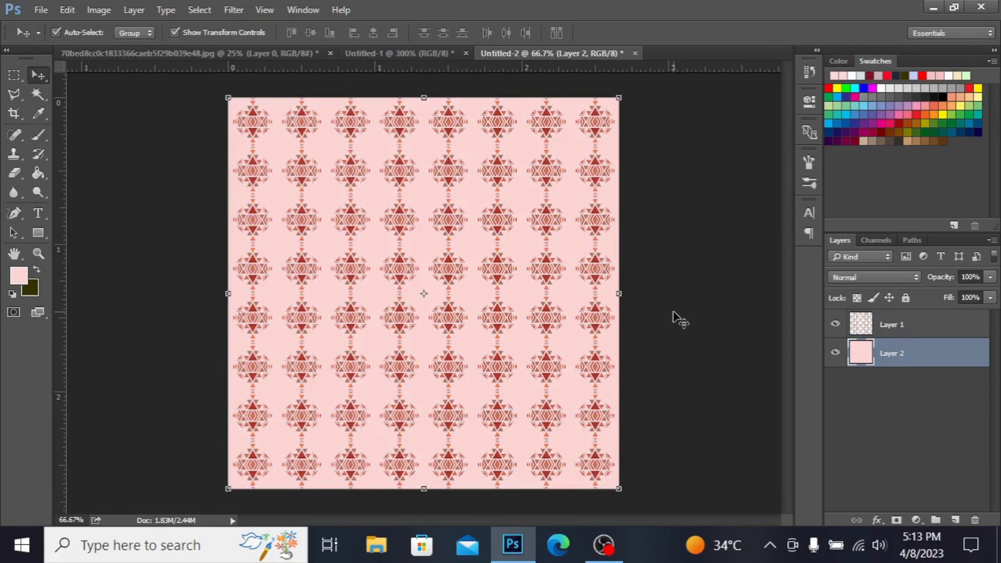
Add a Hue/Saturation adjustment layer directly above the pattern layer in the 800 × 800 pixel document.
left_click(735, 338)
left_click(914, 332)
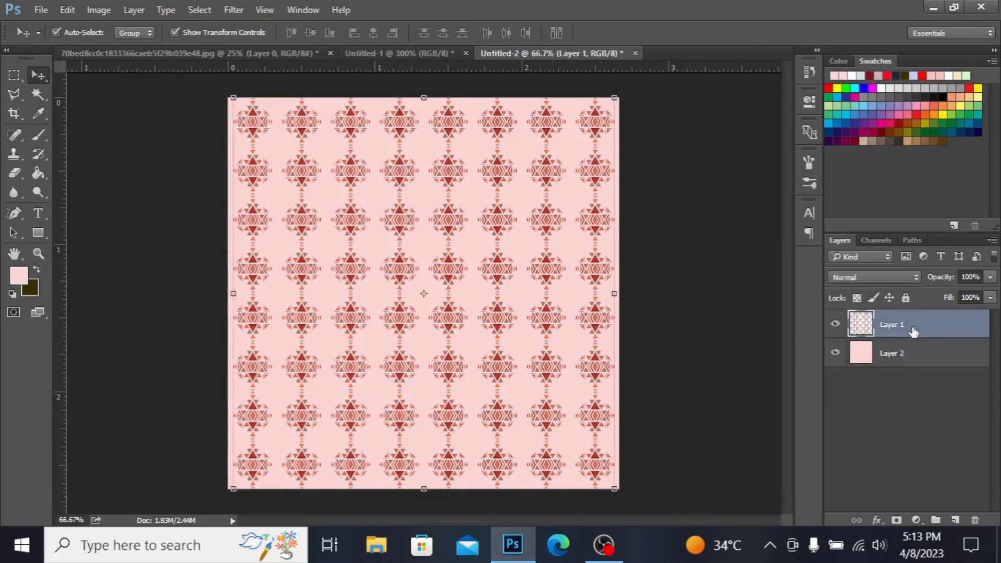
left_click(916, 521)
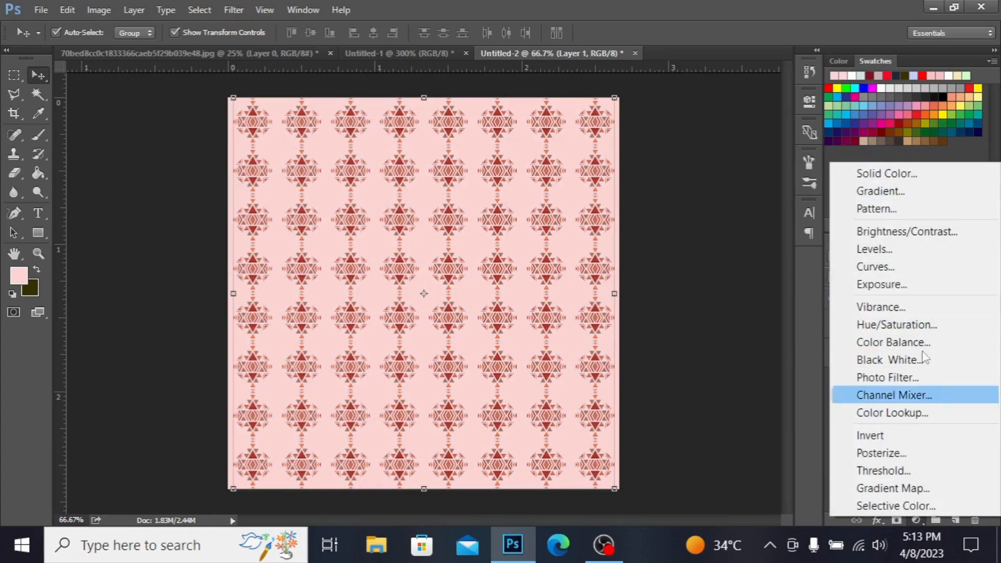
left_click(918, 326)
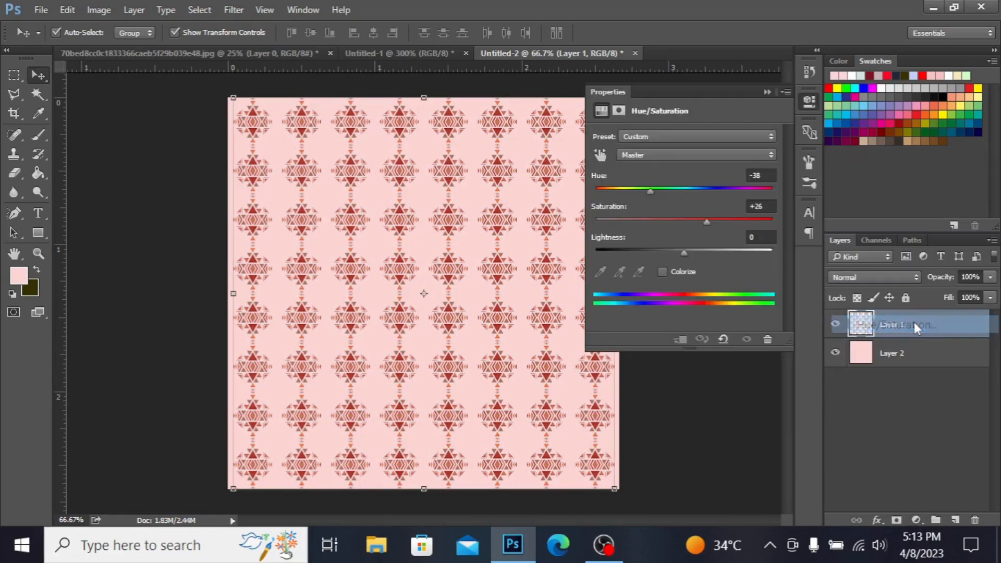
Try several hue shifts on the Hue/Saturation adjustment layer and settle on a hue of -2.
left_click_drag(684, 190, 439, 363)
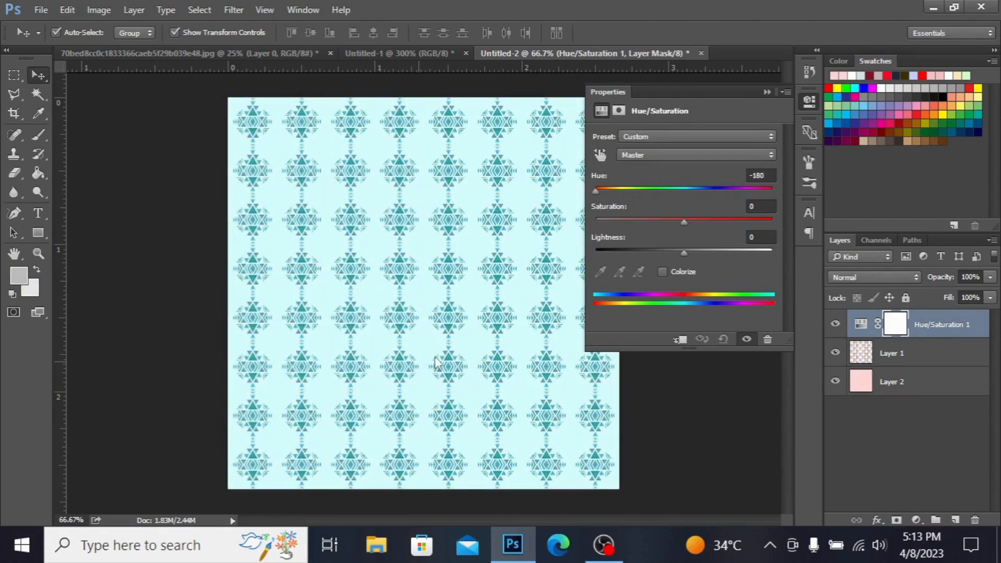
left_click(684, 187)
left_click(719, 188)
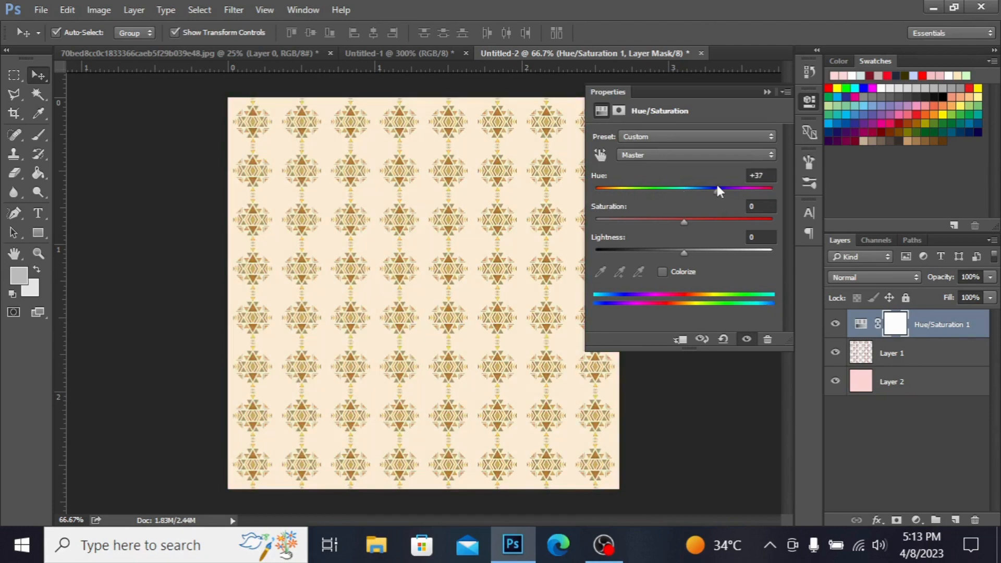
left_click(676, 189)
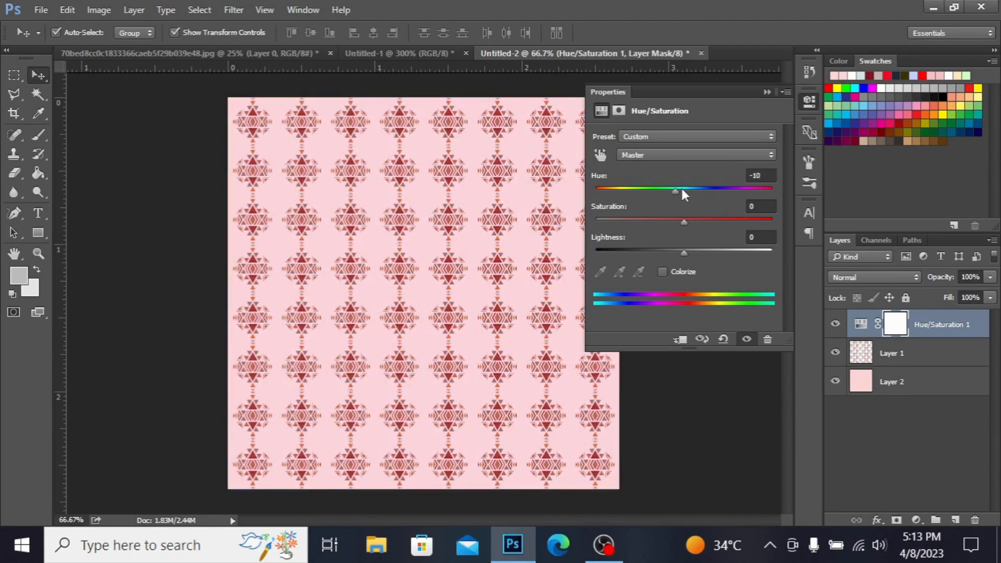
left_click(682, 189)
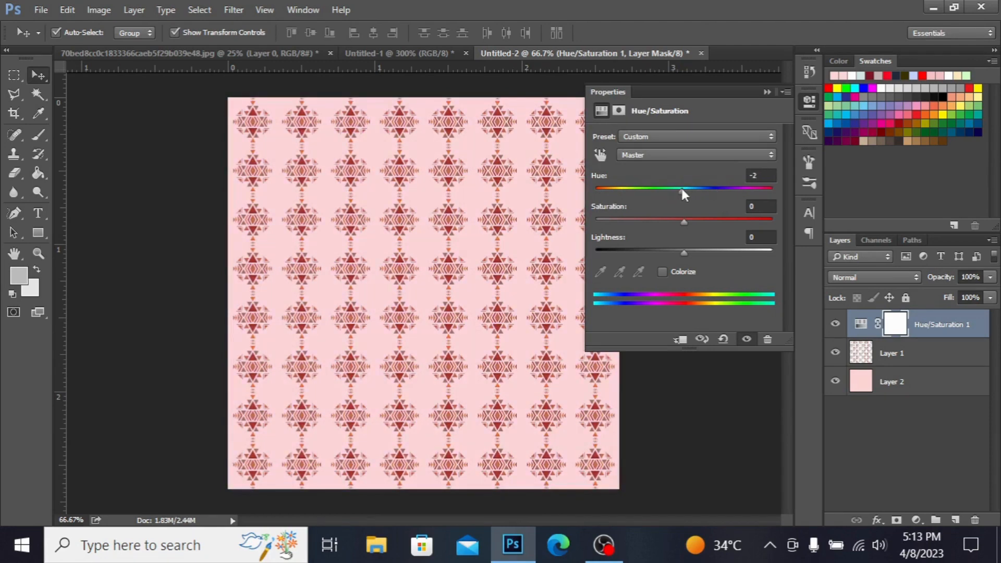
left_click(767, 91)
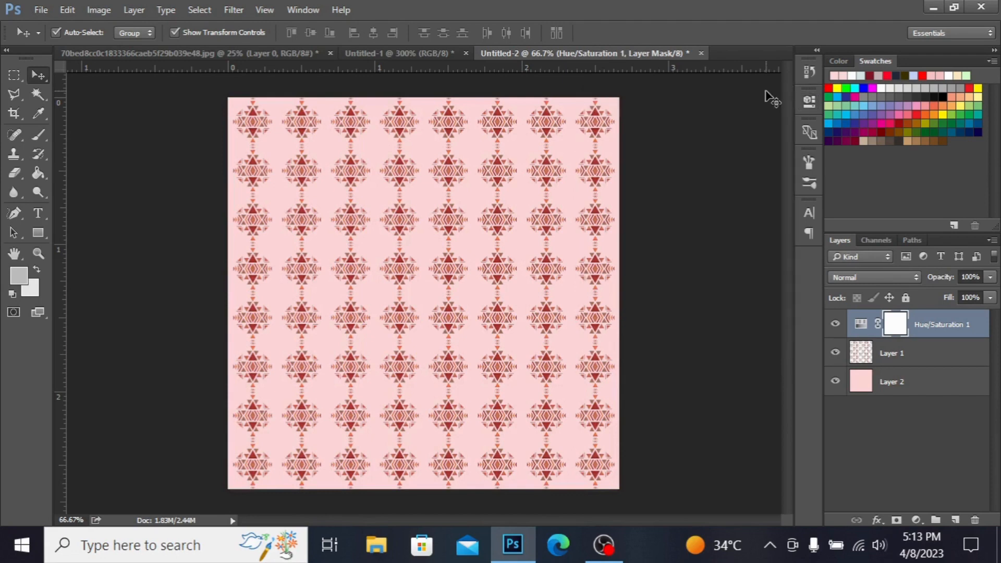
Switch to the small motif document Untitled-1 and merge the motif layer down into the empty layer beneath it.
left_click(370, 48)
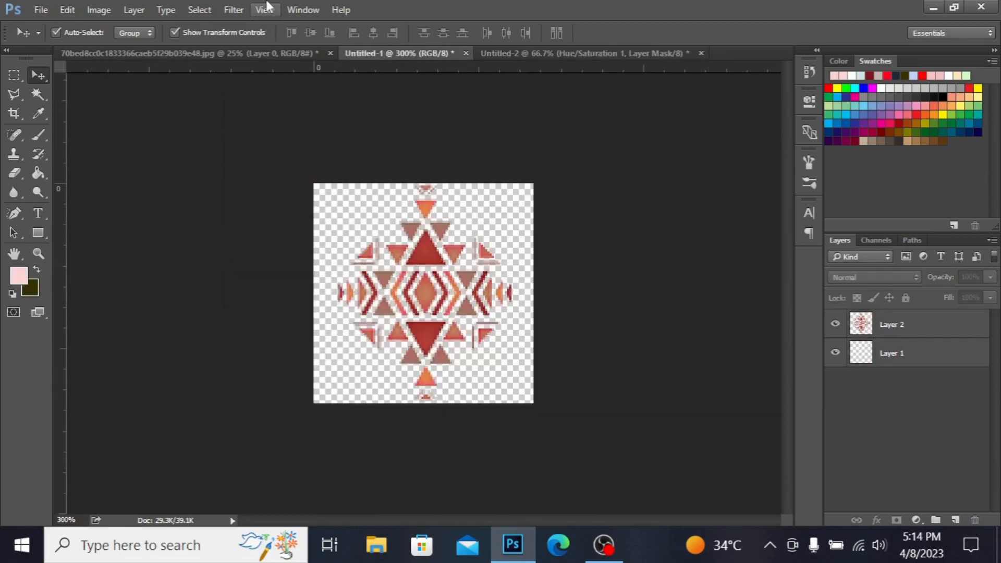
left_click(233, 9)
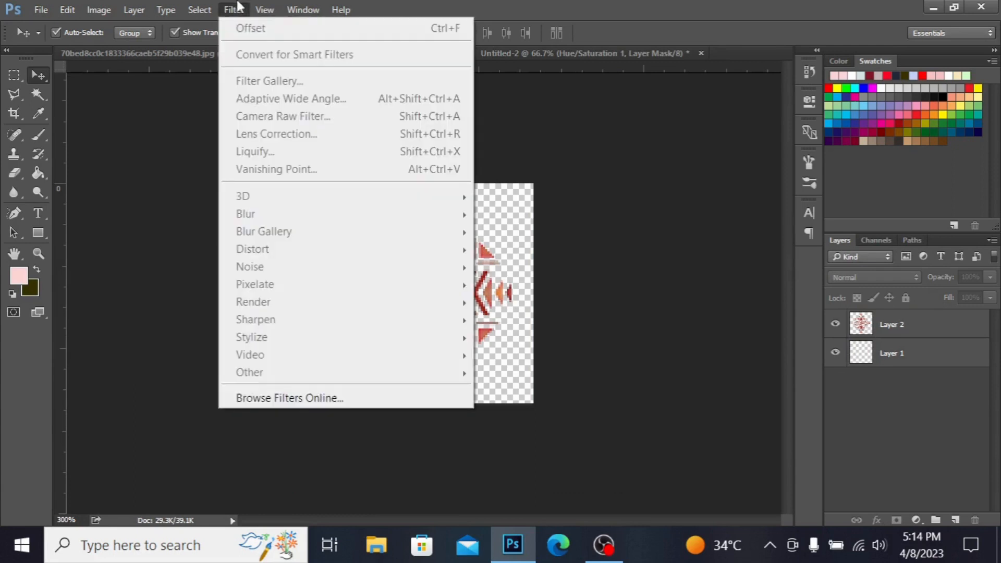
left_click(145, 120)
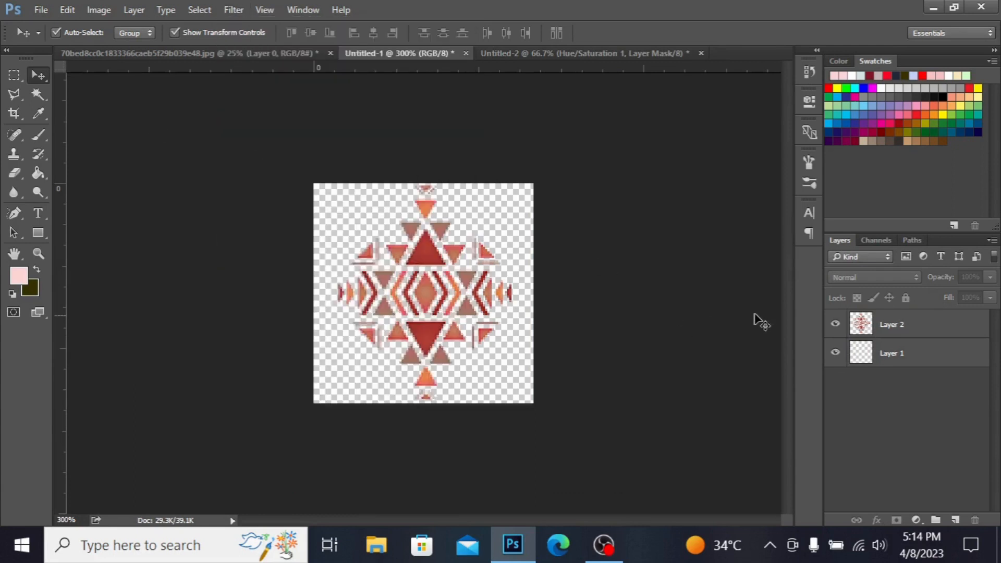
left_click(890, 329)
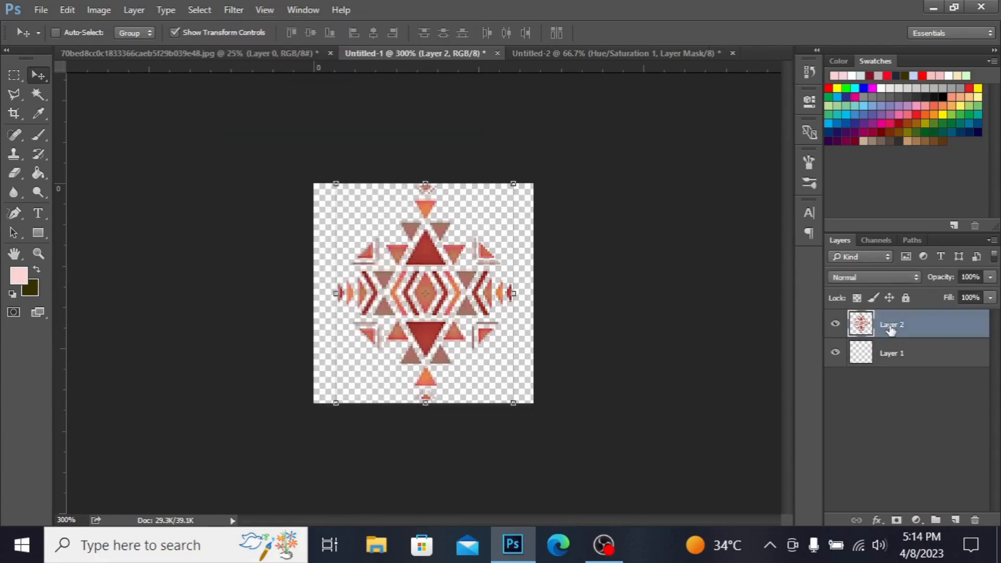
key("ctrl+e")
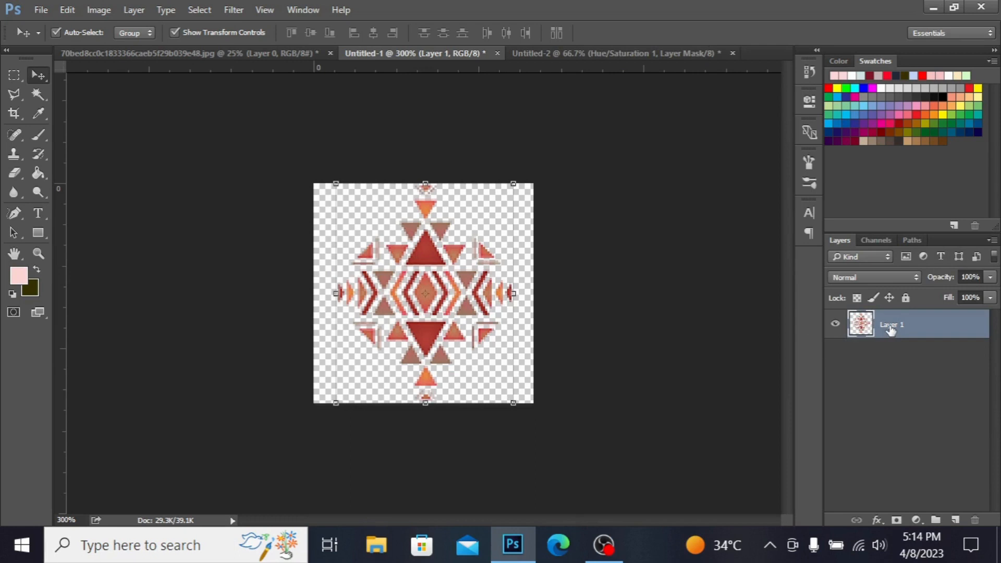
Apply the Offset filter to the merged motif with +50 pixels horizontally, +50 pixels vertically and Wrap Around for undefined areas.
left_click(233, 10)
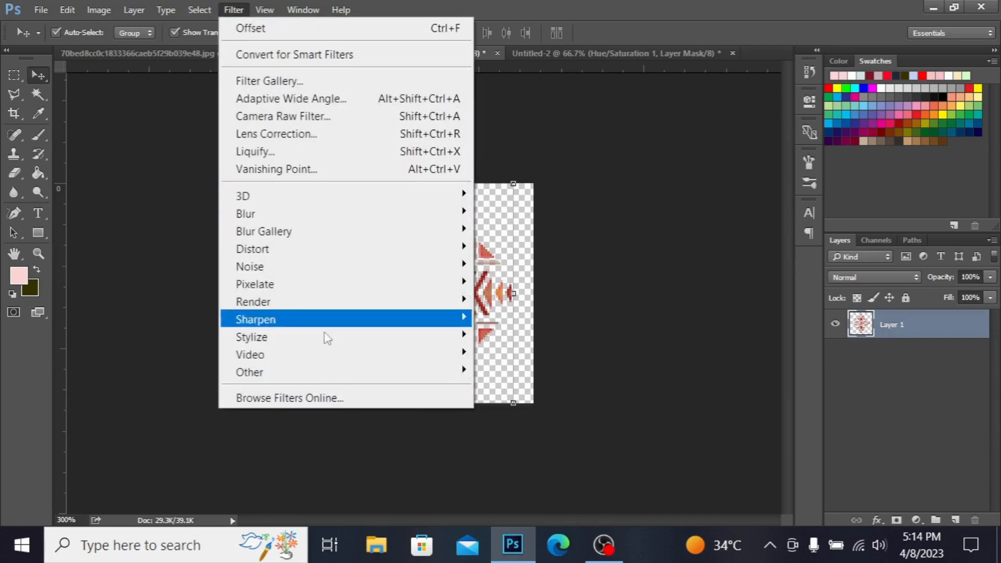
mouse_move(334, 373)
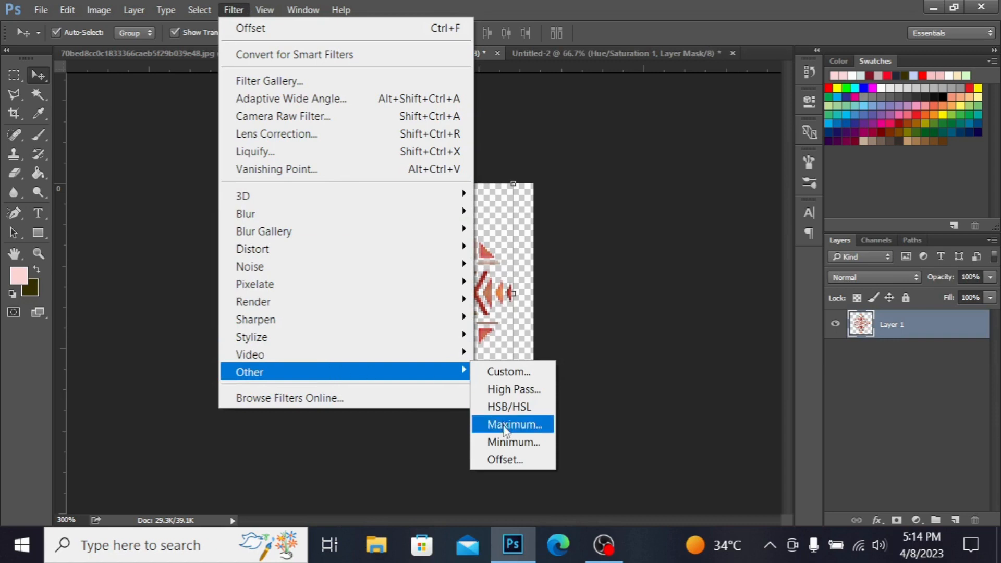
left_click(512, 459)
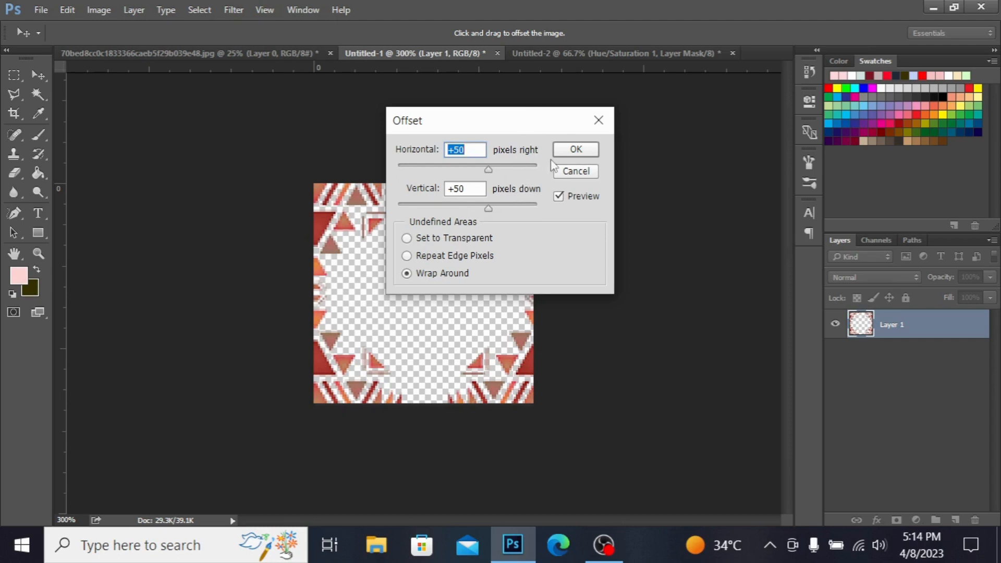
left_click(573, 150)
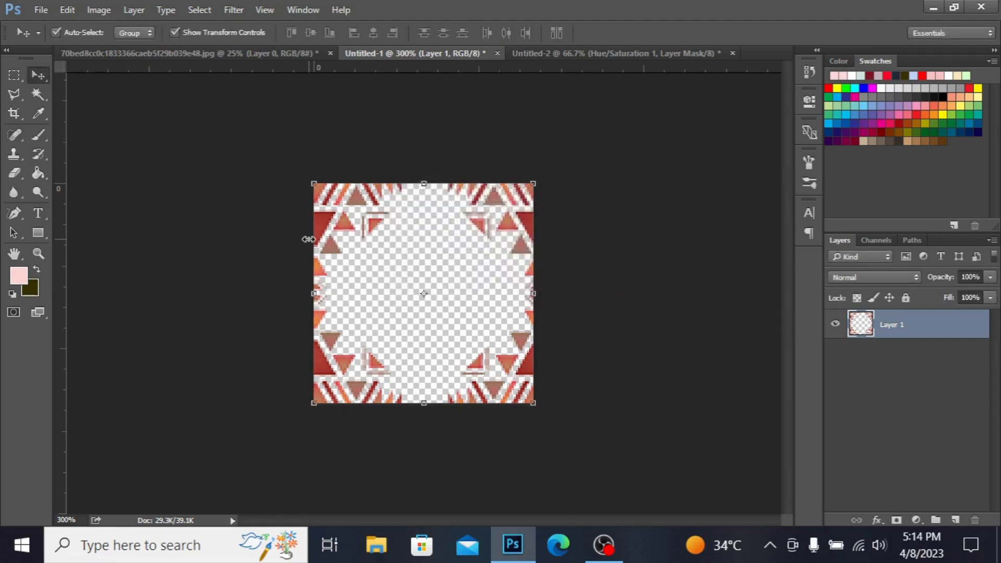
left_click(232, 216)
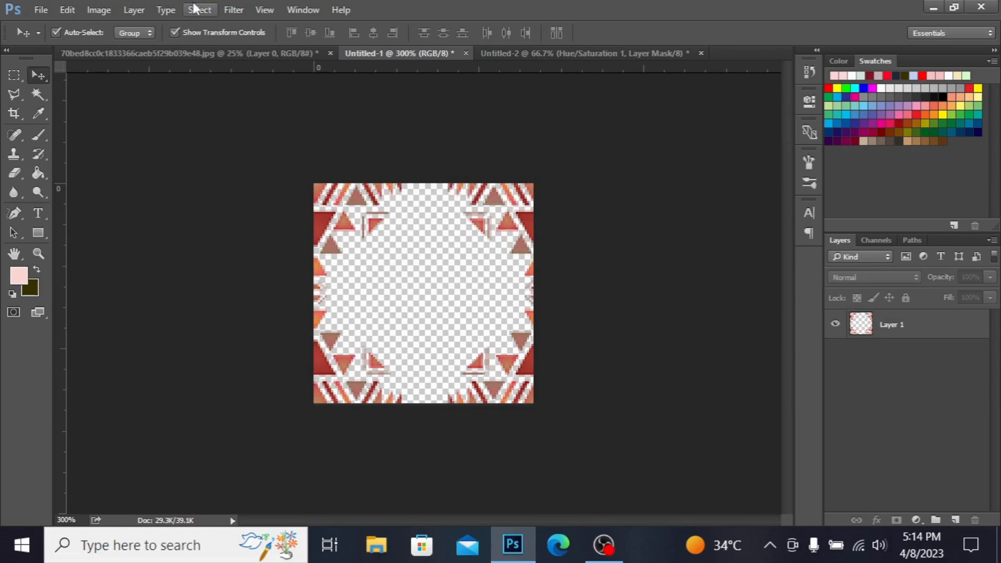
Copy the full-size motif from the original JPG document into Untitled-1 as a new layer.
left_click(237, 53)
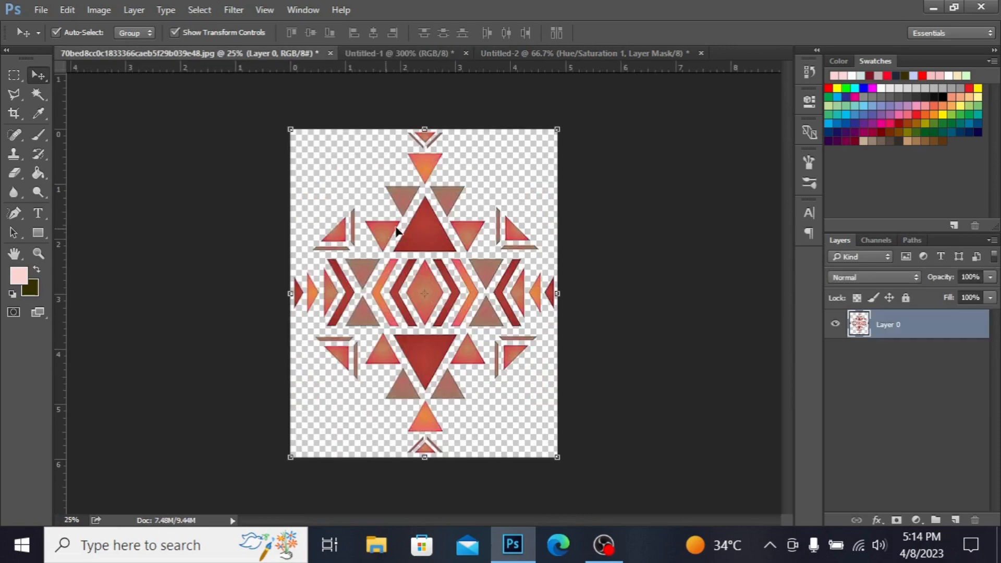
left_click_drag(416, 226, 456, 310)
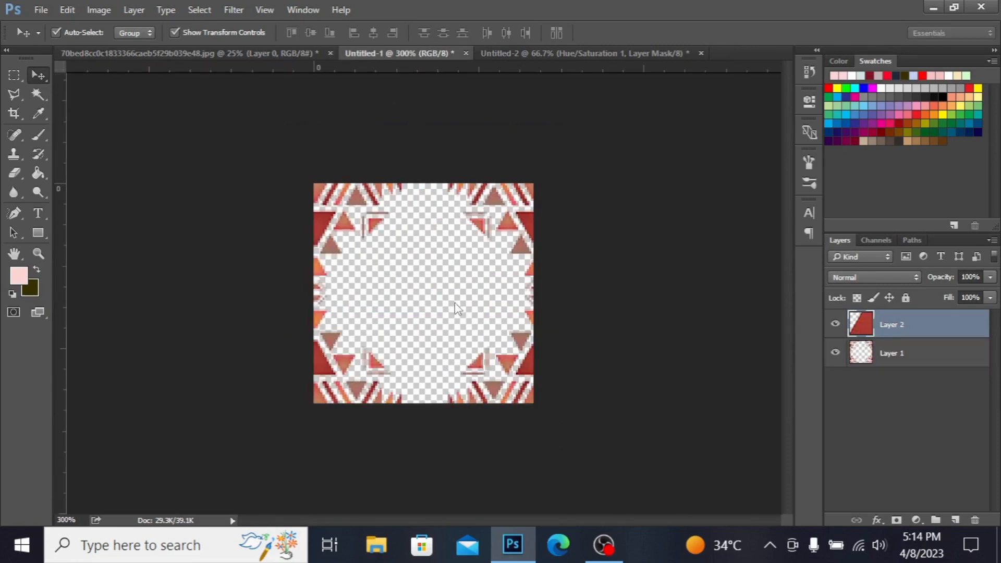
Scale the copied motif down proportionally with Free Transform and place it in the middle of the offset tile.
key("ctrl+minus")
key("ctrl+minus")
key("ctrl+minus")
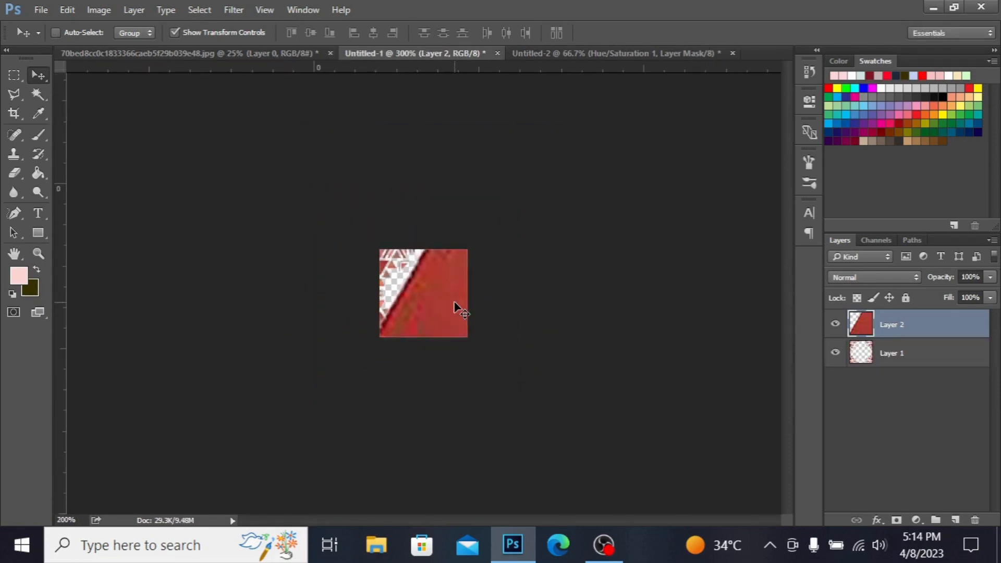
key("ctrl+minus")
key("ctrl+minus")
key("ctrl+minus")
key("ctrl+minus")
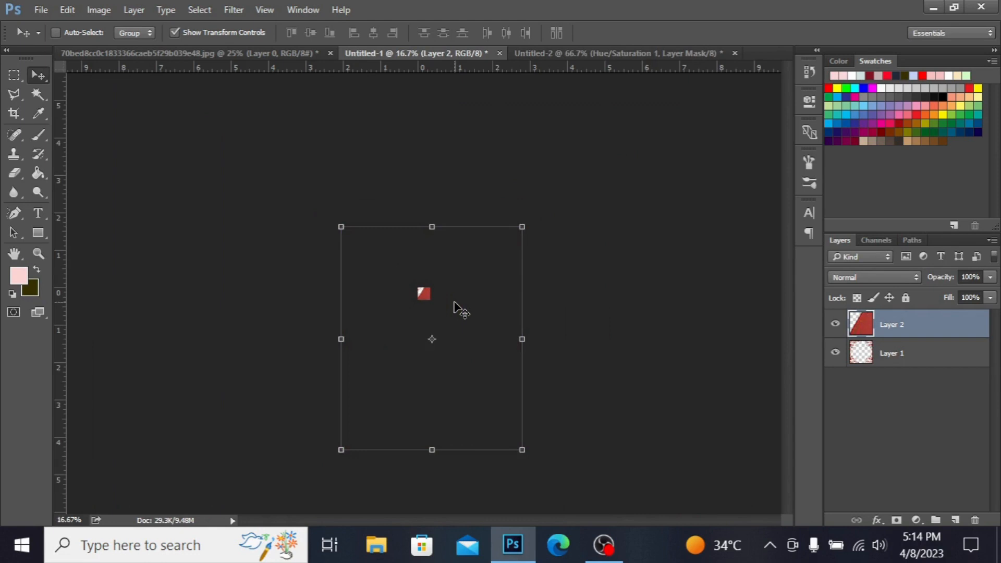
key("ctrl+t")
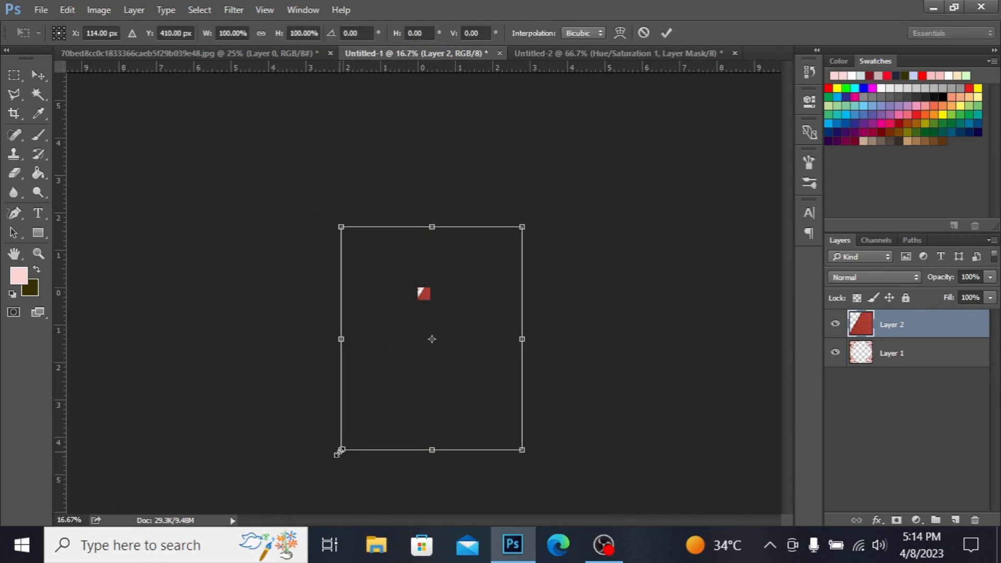
left_click_drag(338, 451, 399, 377)
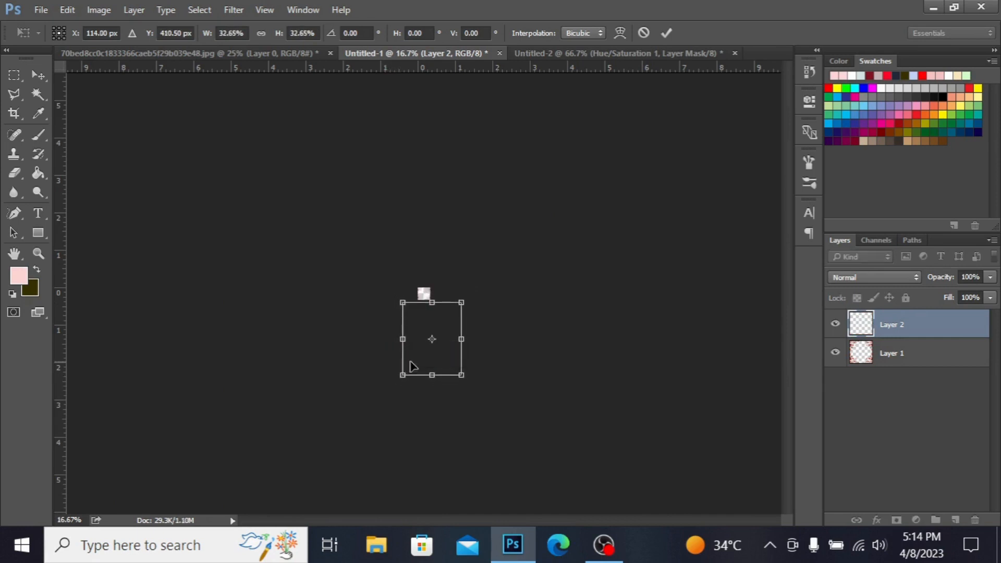
left_click_drag(403, 374, 435, 307)
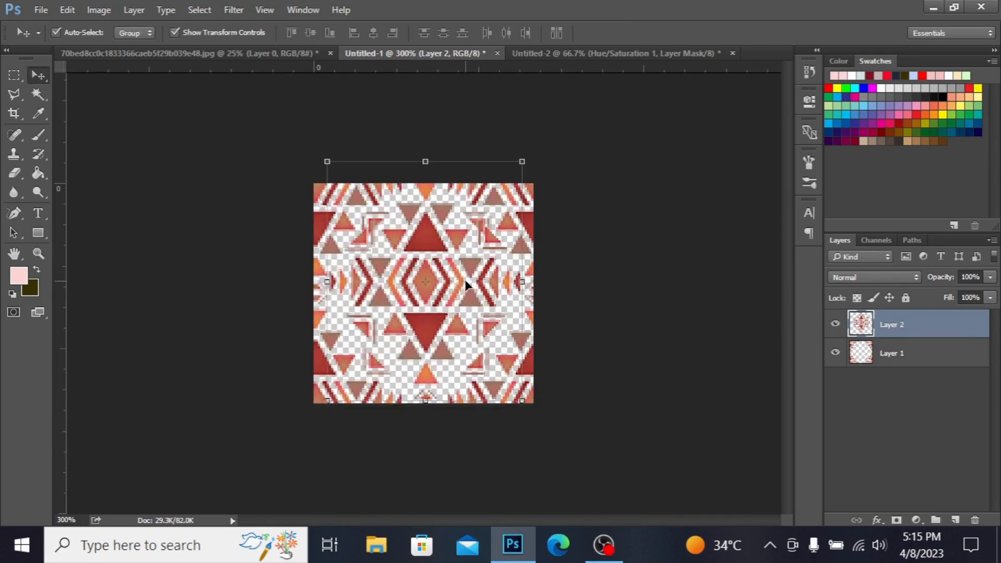
left_click(643, 212)
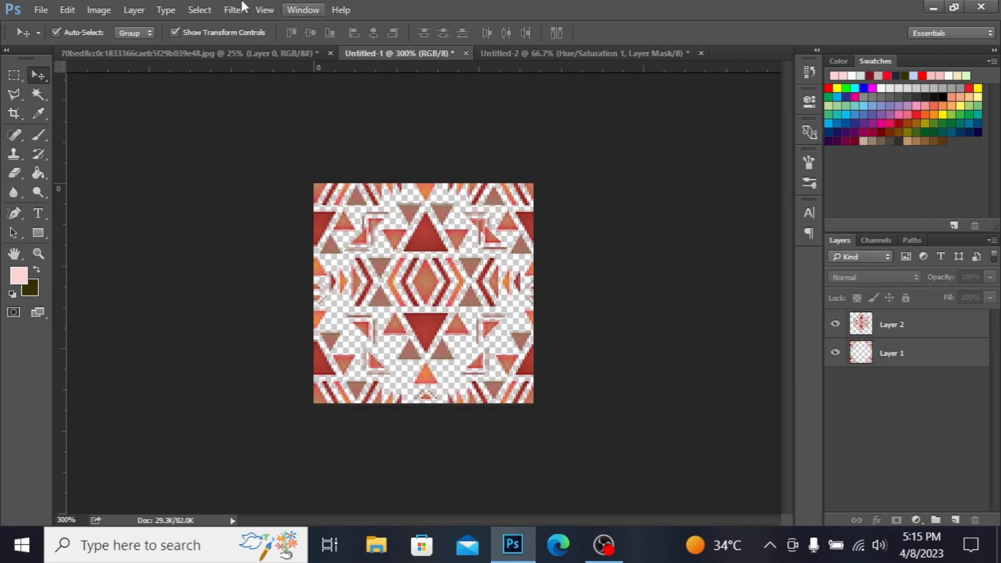
Define the combined offset tile as a pattern named "offset geometr".
left_click(74, 5)
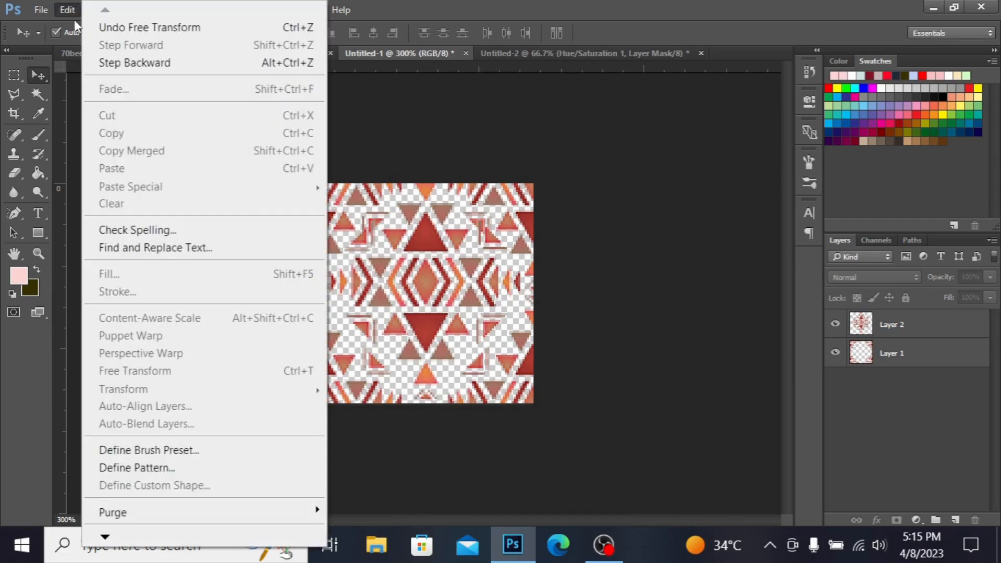
left_click(211, 469)
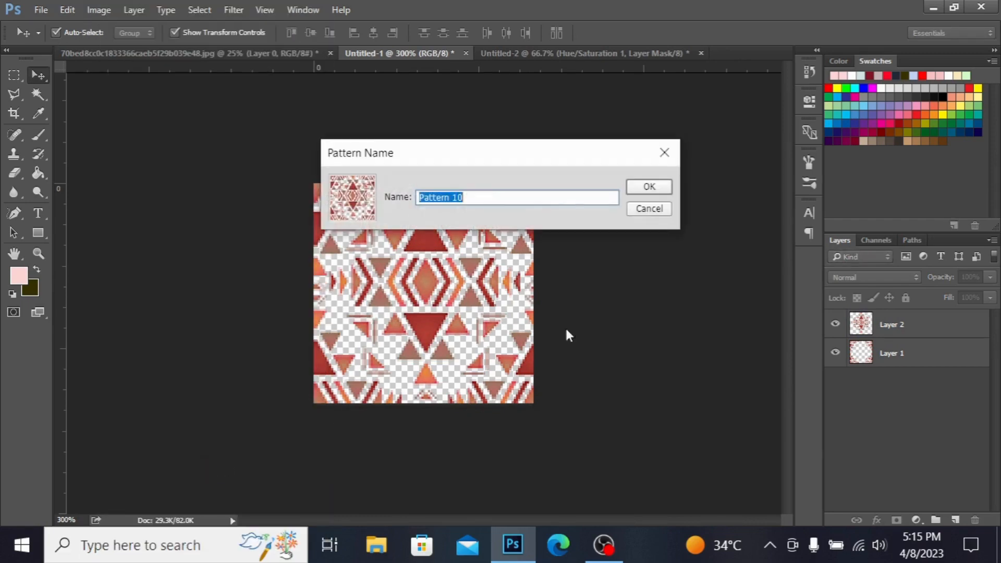
key("BackSpace")
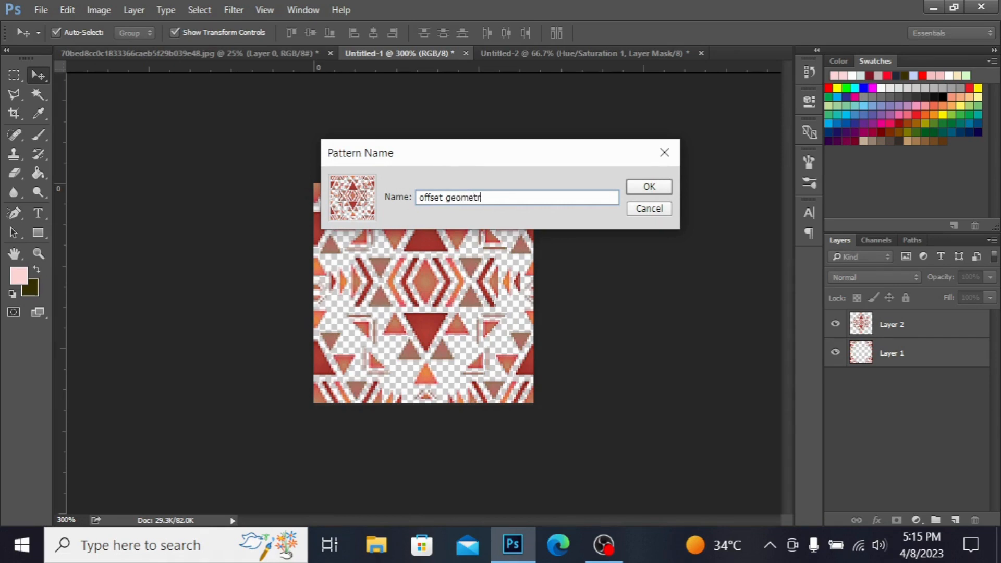
key("Return")
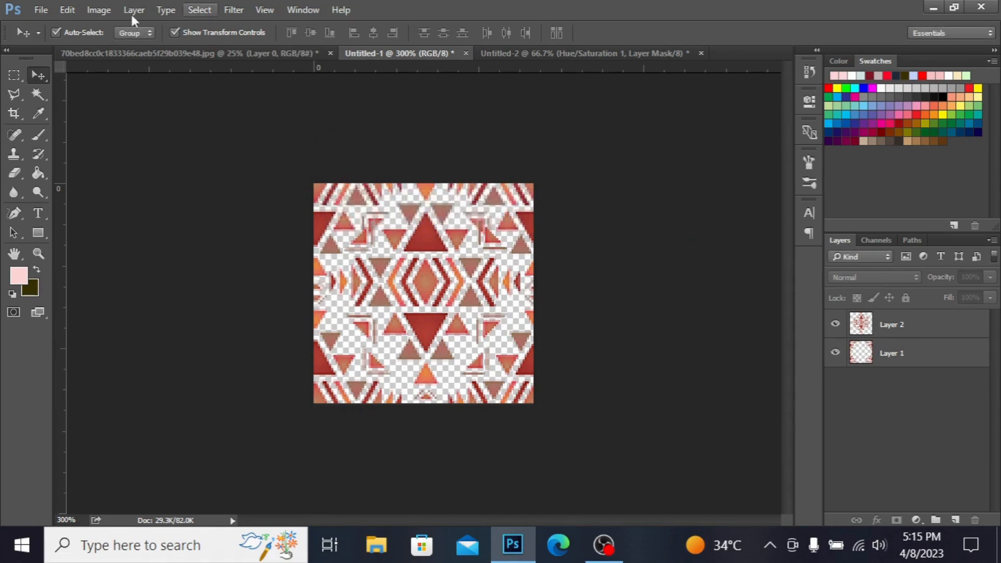
Create another new document 800 × 800 pixels at 300 pixels/inch in RGB Color with a transparent background.
left_click(41, 10)
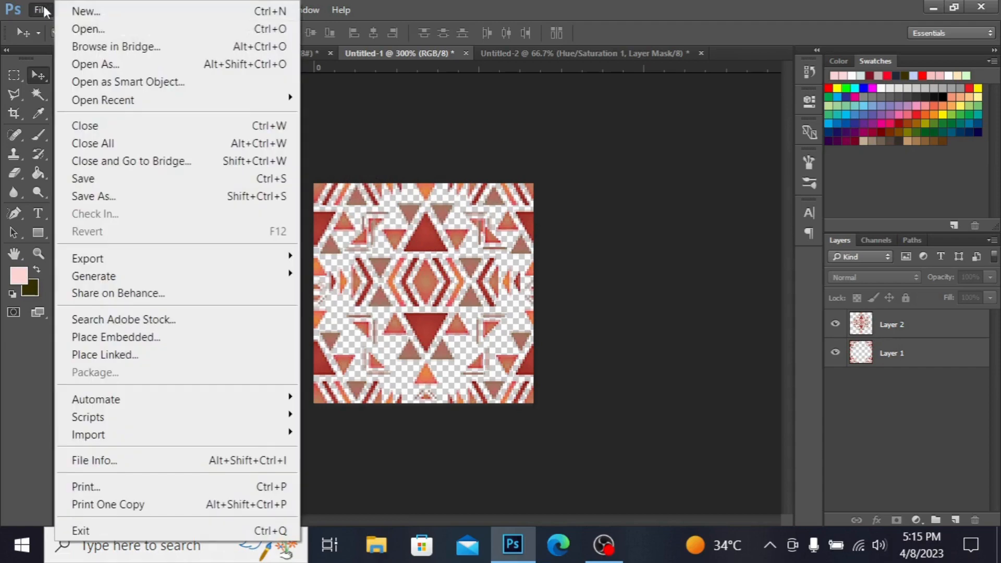
left_click(85, 9)
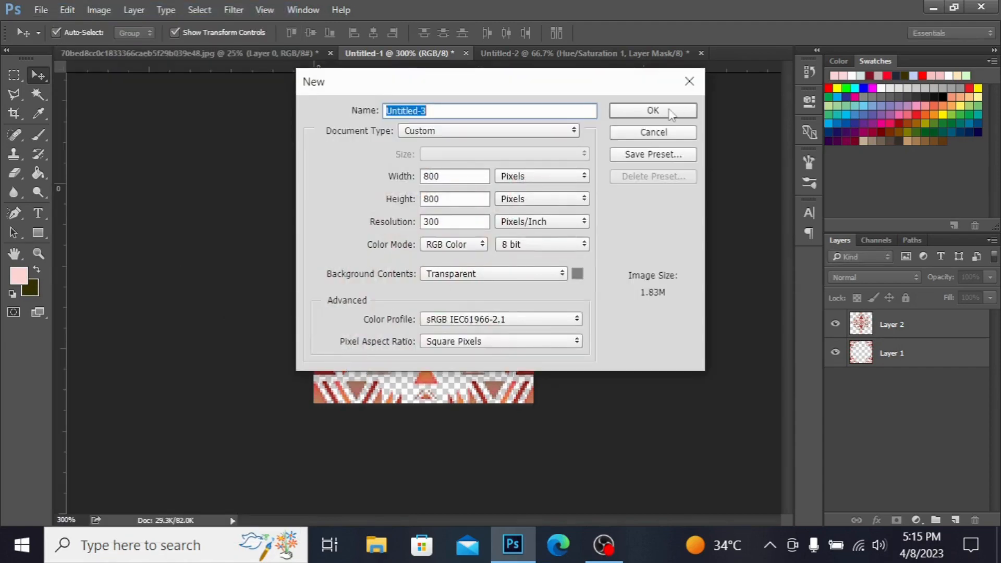
left_click(629, 110)
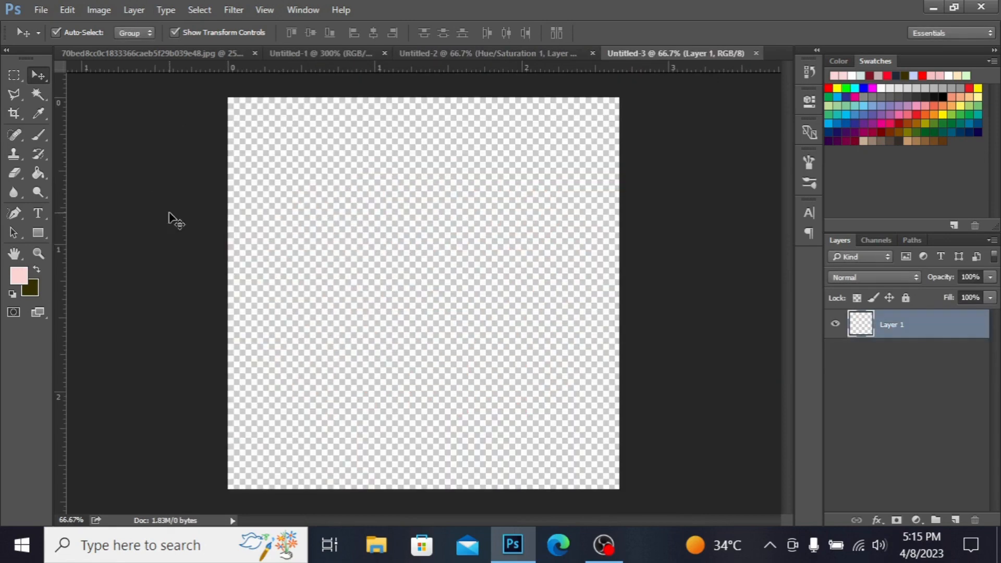
Fill the empty canvas of Untitled-3 with the "offset geometric" custom pattern in Normal mode at 100% opacity.
key("shift+F5")
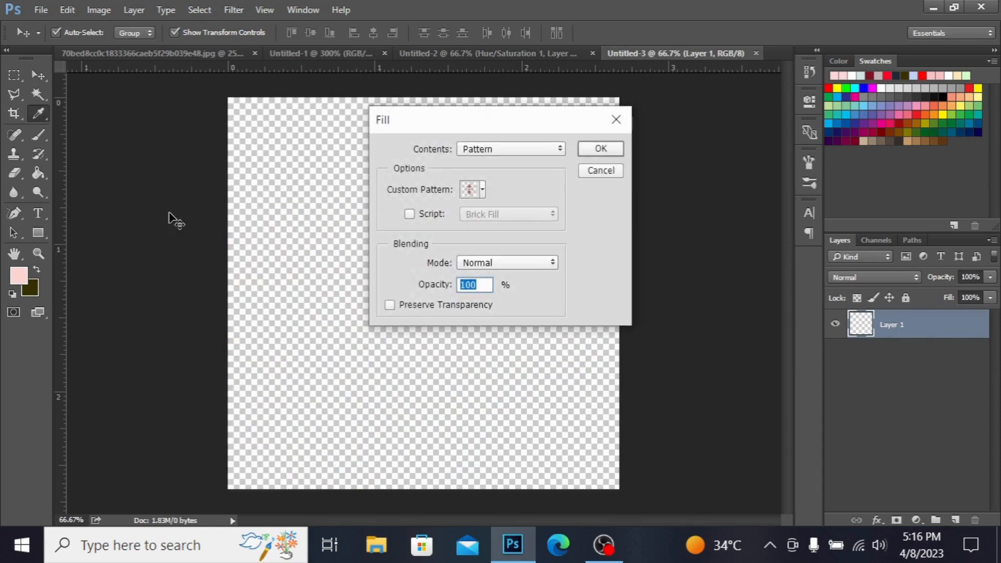
left_click(482, 191)
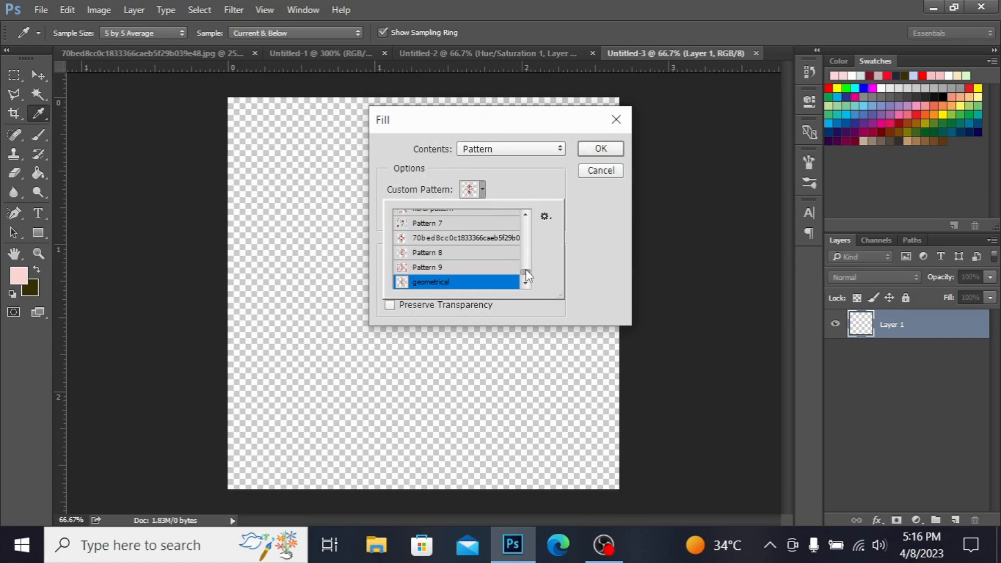
scroll(526, 269, "down", 1)
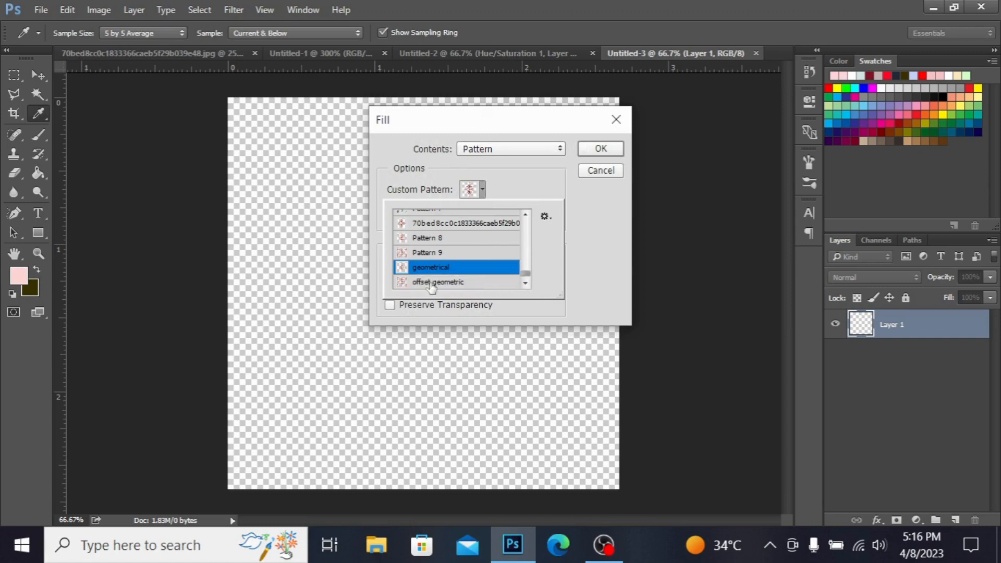
left_click(449, 286)
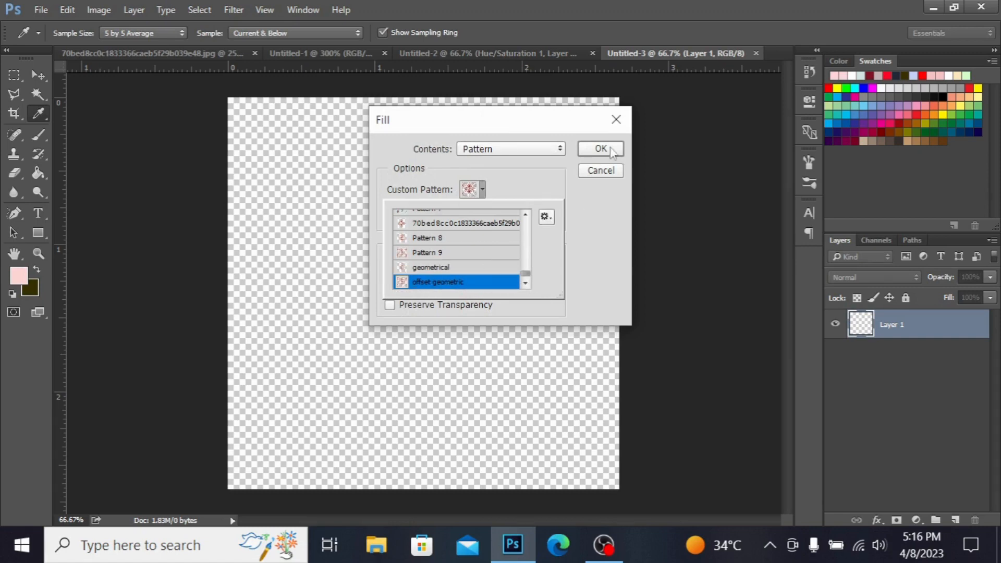
left_click(610, 150)
key("v")
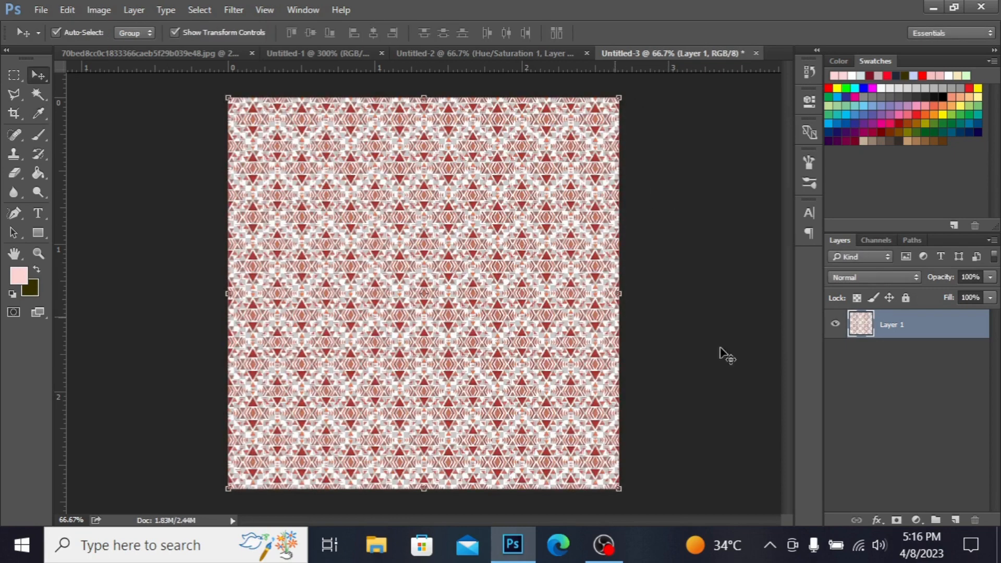
Add a new layer beneath the pattern layer and fill it with the light pink foreground color #fdd6d6.
left_click(916, 520)
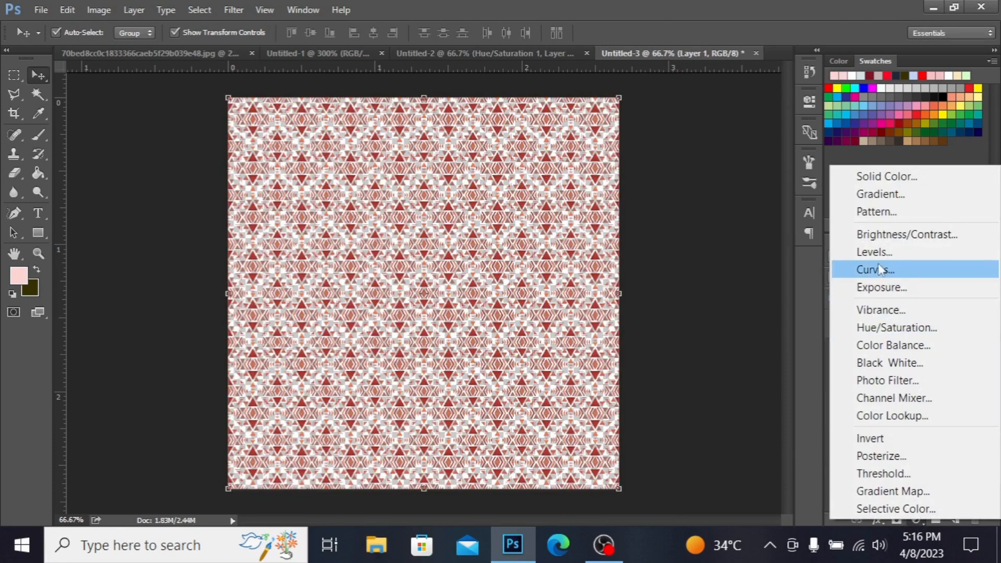
left_click(719, 272)
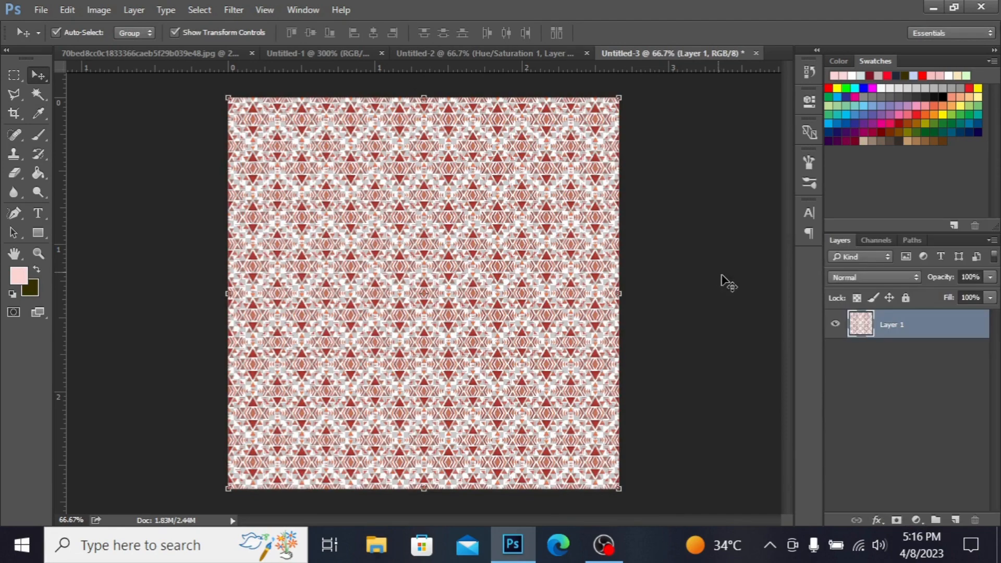
left_click(958, 520)
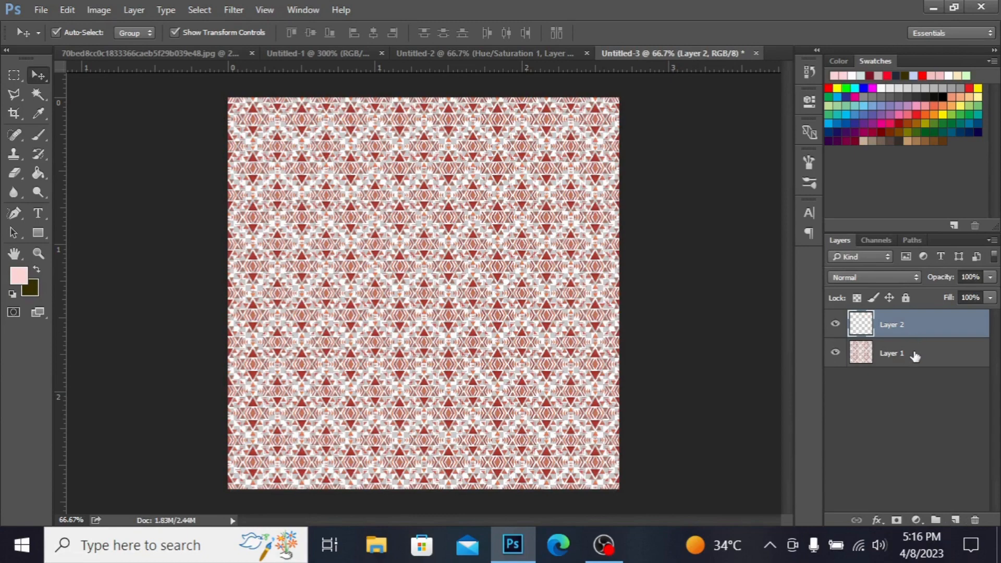
left_click_drag(913, 321, 910, 353)
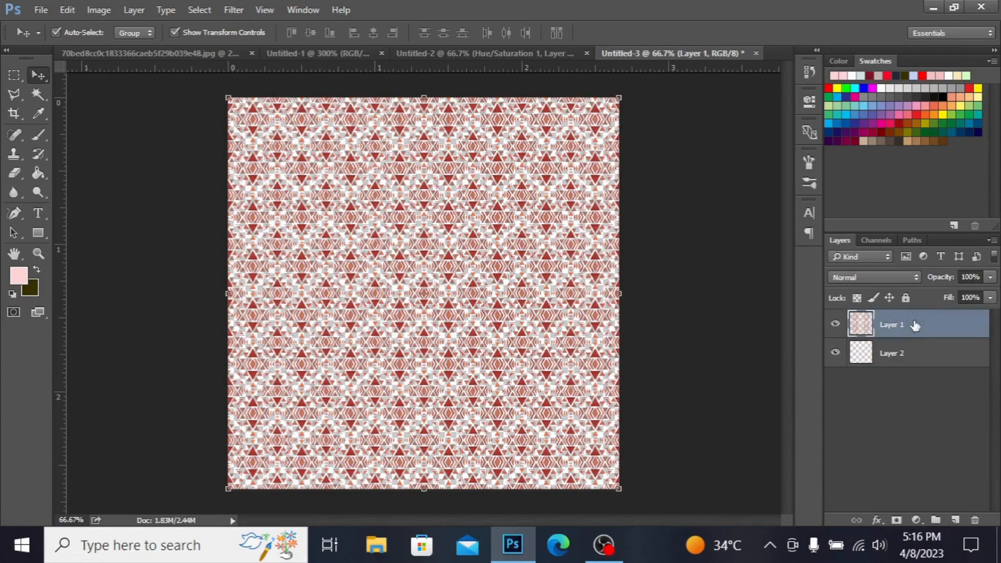
left_click(909, 358)
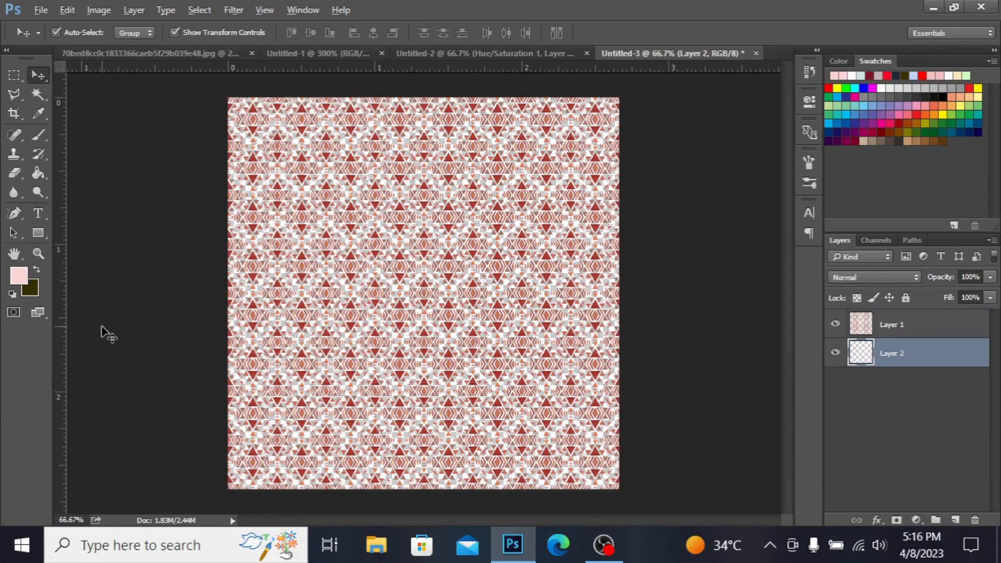
key("alt+BackSpace")
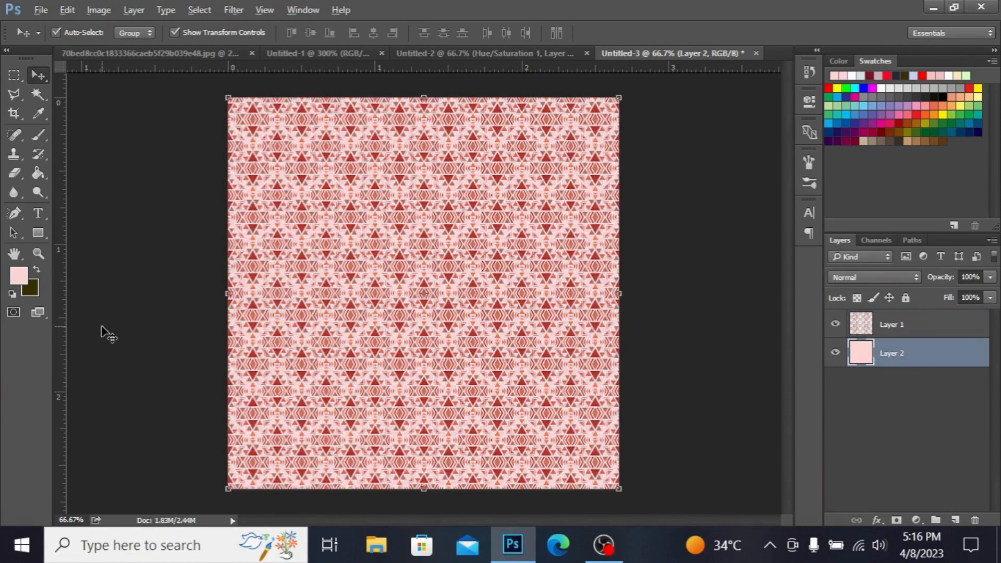
Change the foreground color to a pale cream yellow and refill the background layer beneath the pattern with it.
left_click(18, 277)
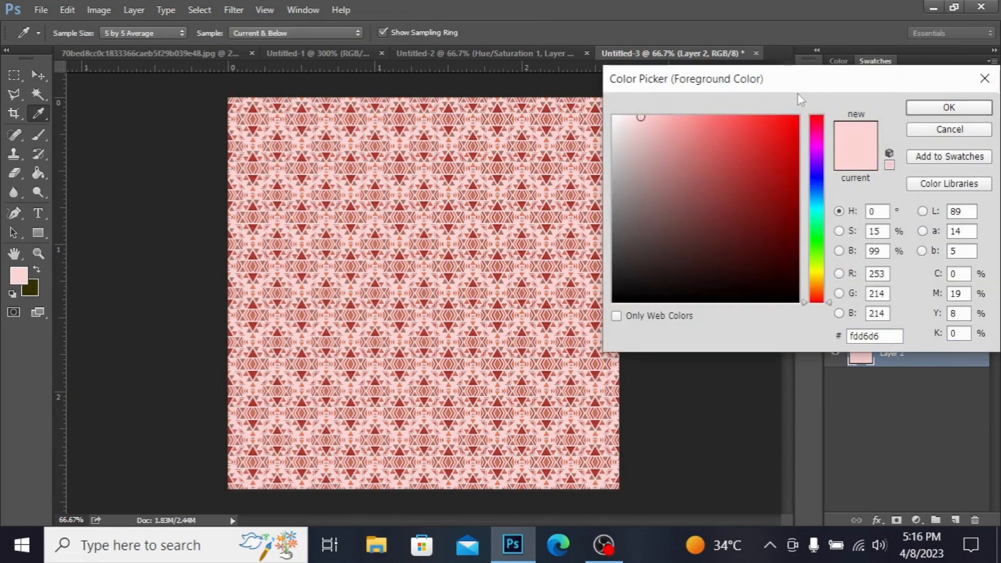
left_click(817, 273)
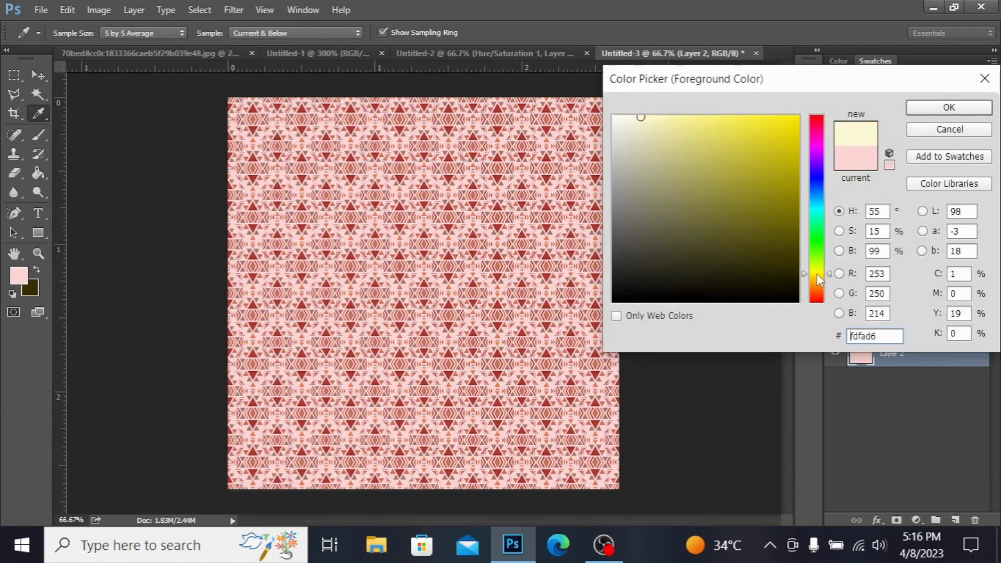
left_click(654, 118)
left_click(949, 107)
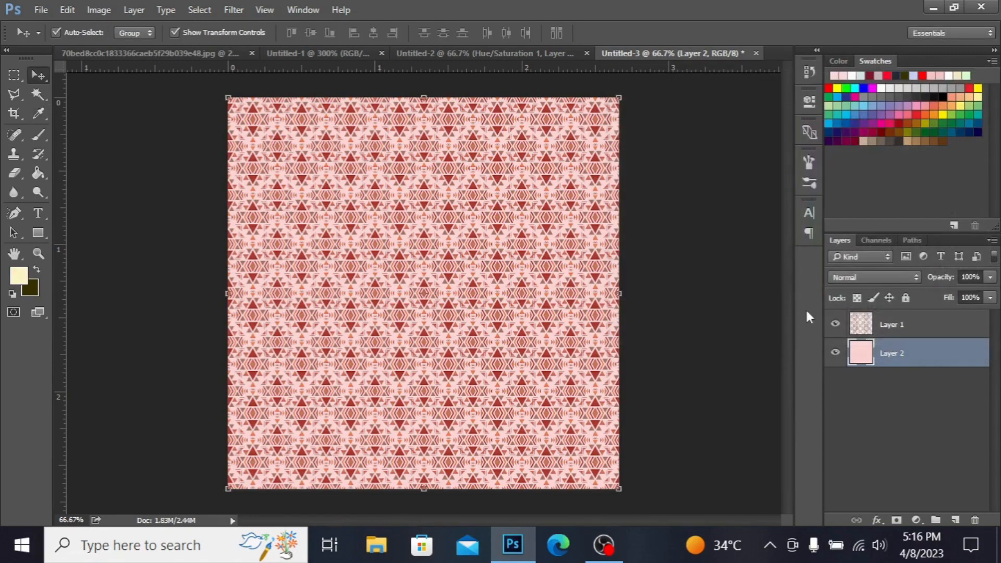
key("alt+BackSpace")
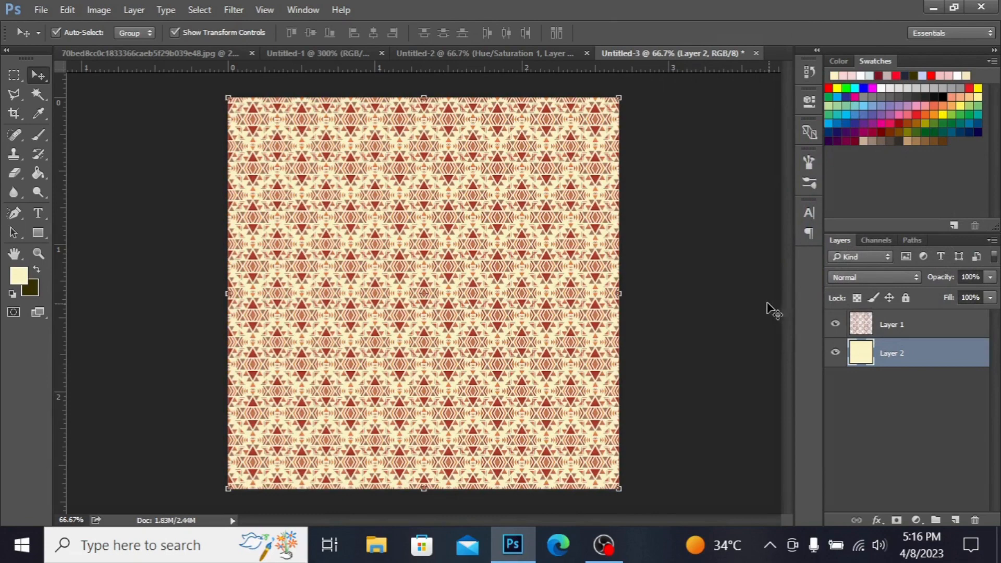
left_click(740, 302)
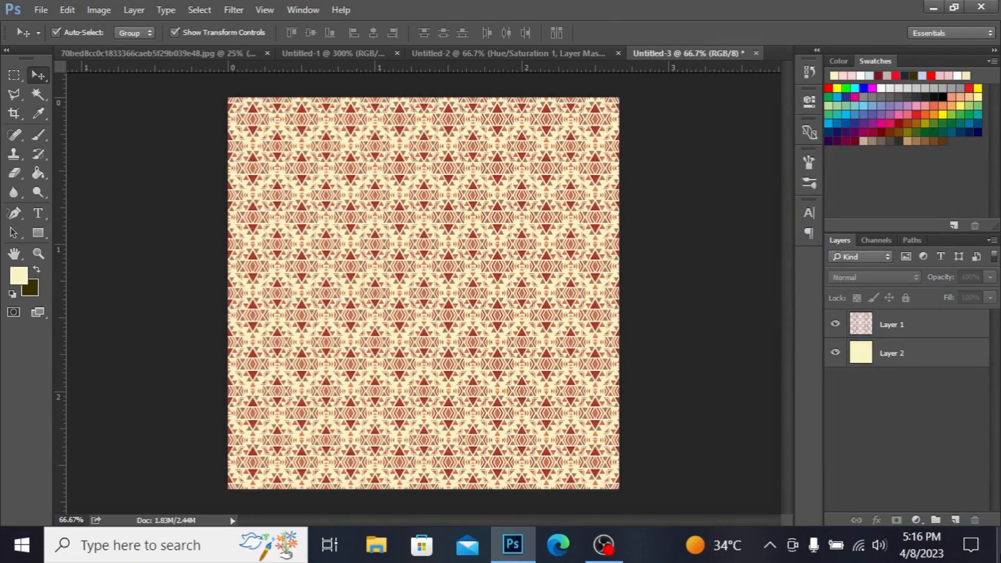
Add a Curves adjustment layer above the pattern and pull the RGB curve's midpoint down to darken the colors.
left_click(918, 520)
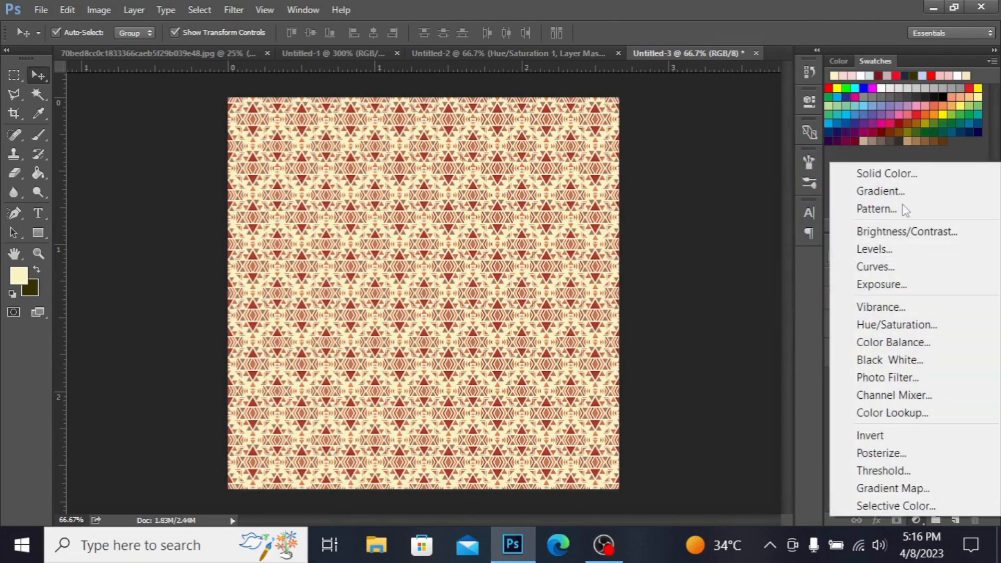
left_click(897, 269)
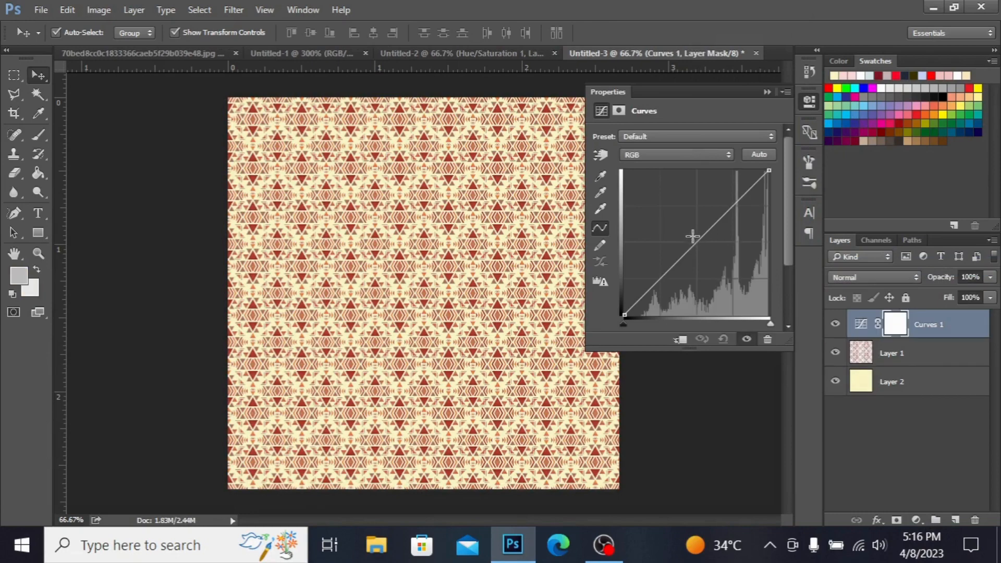
mouse_move(698, 241)
left_mouse_down()
mouse_move(636, 226)
mouse_move(726, 275)
mouse_move(694, 252)
mouse_move(705, 259)
left_mouse_up()
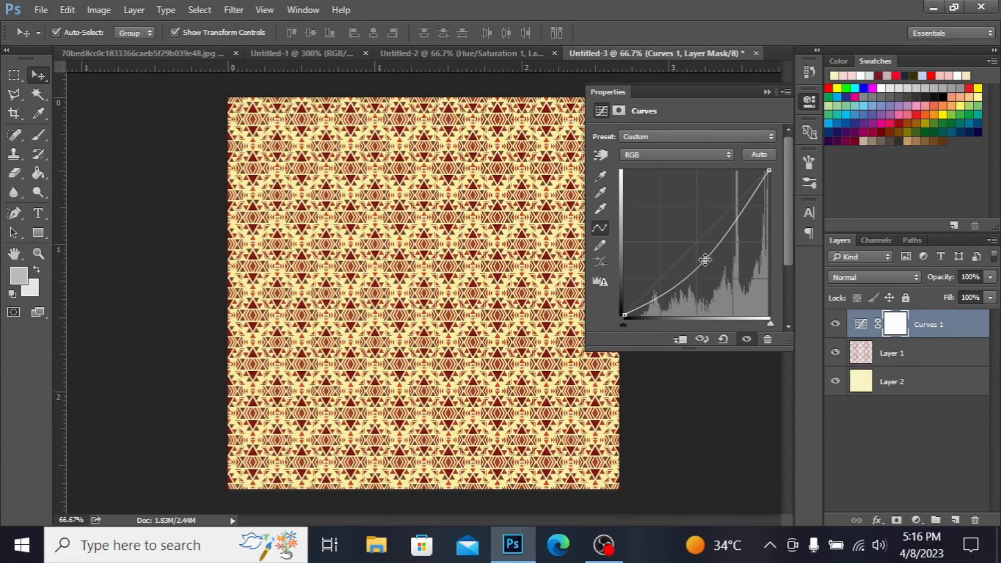
left_click(764, 92)
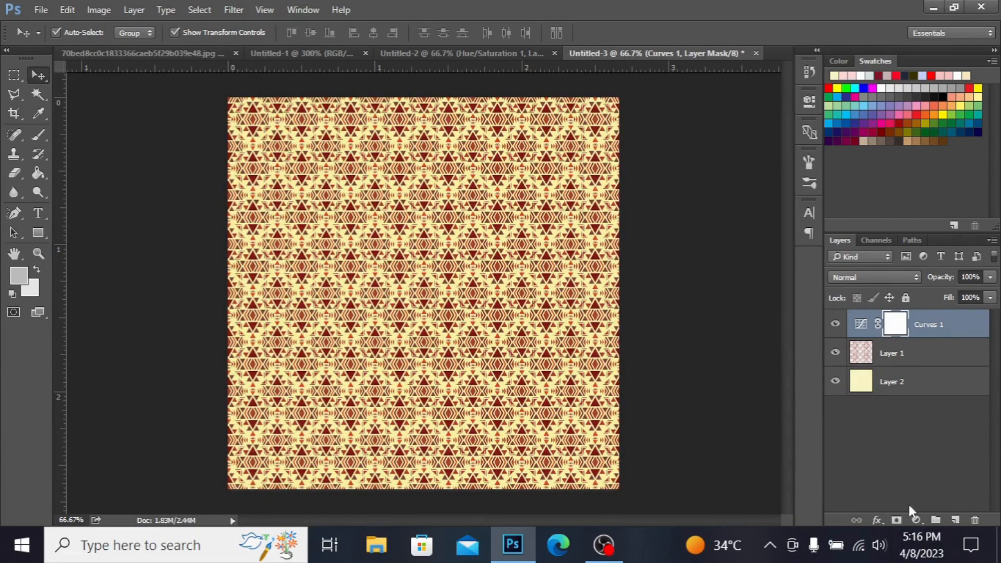
Add a Hue/Saturation adjustment layer on top of the stack with the Master hue set to -35.
left_click(917, 520)
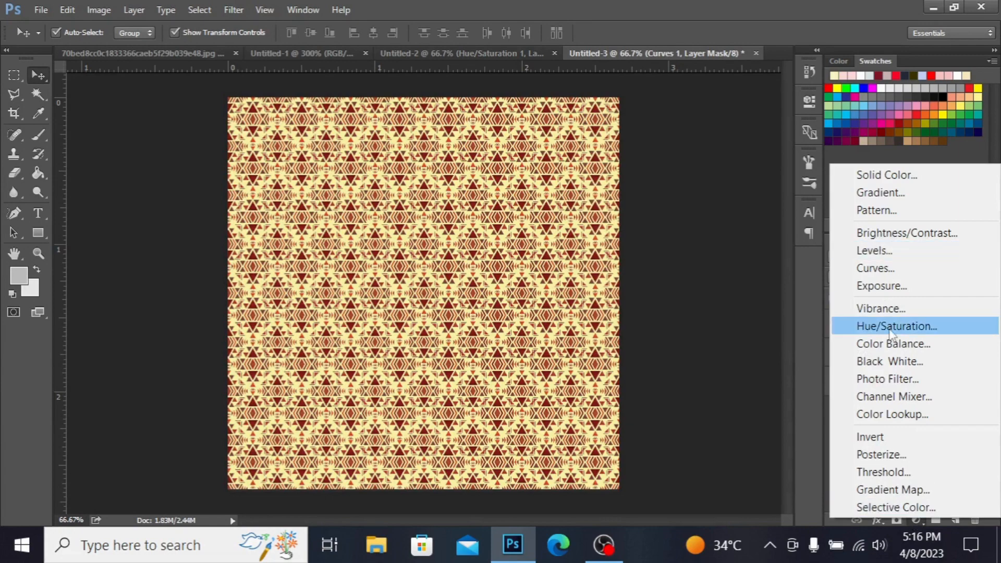
left_click(888, 327)
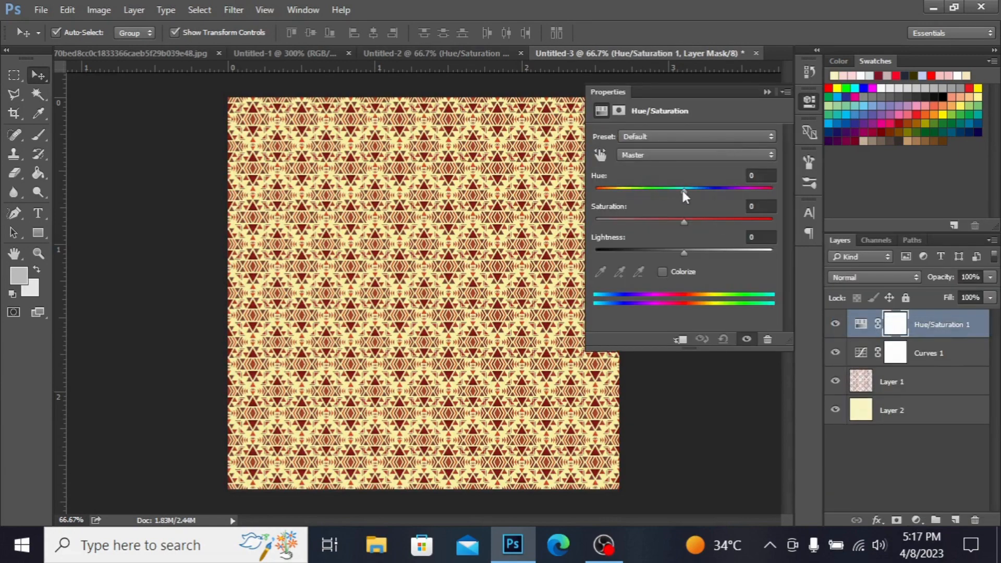
left_click_drag(681, 189, 655, 188)
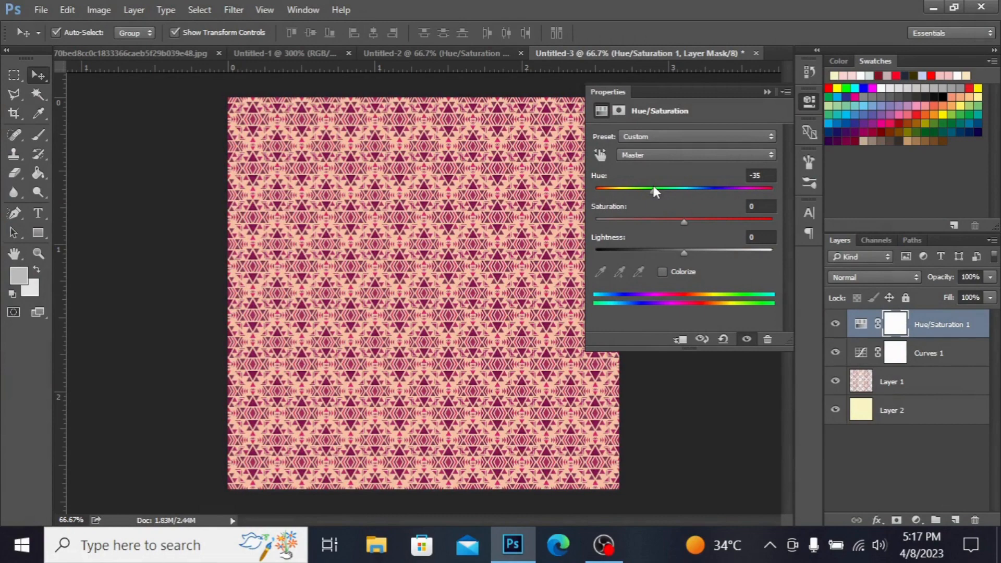
left_click(767, 93)
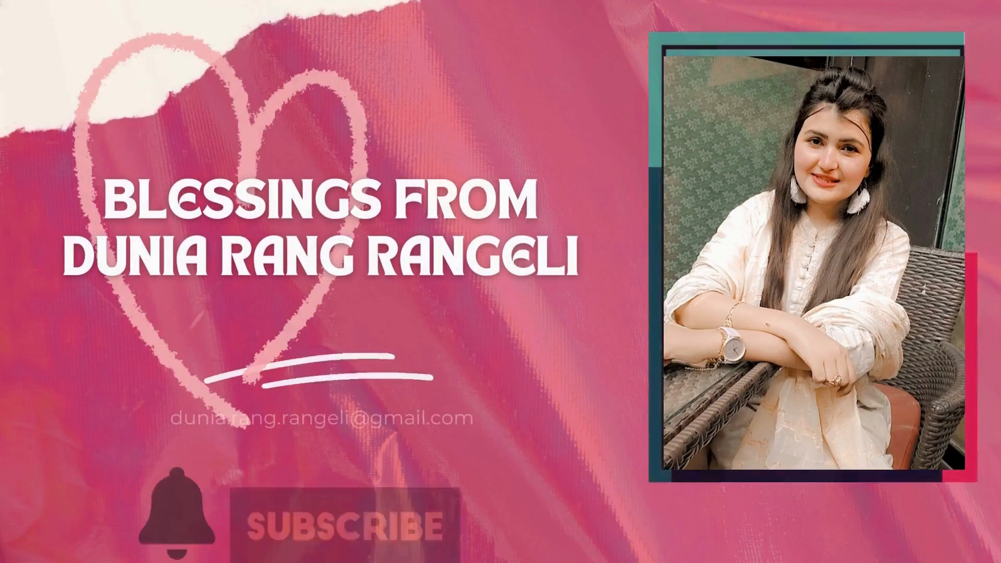